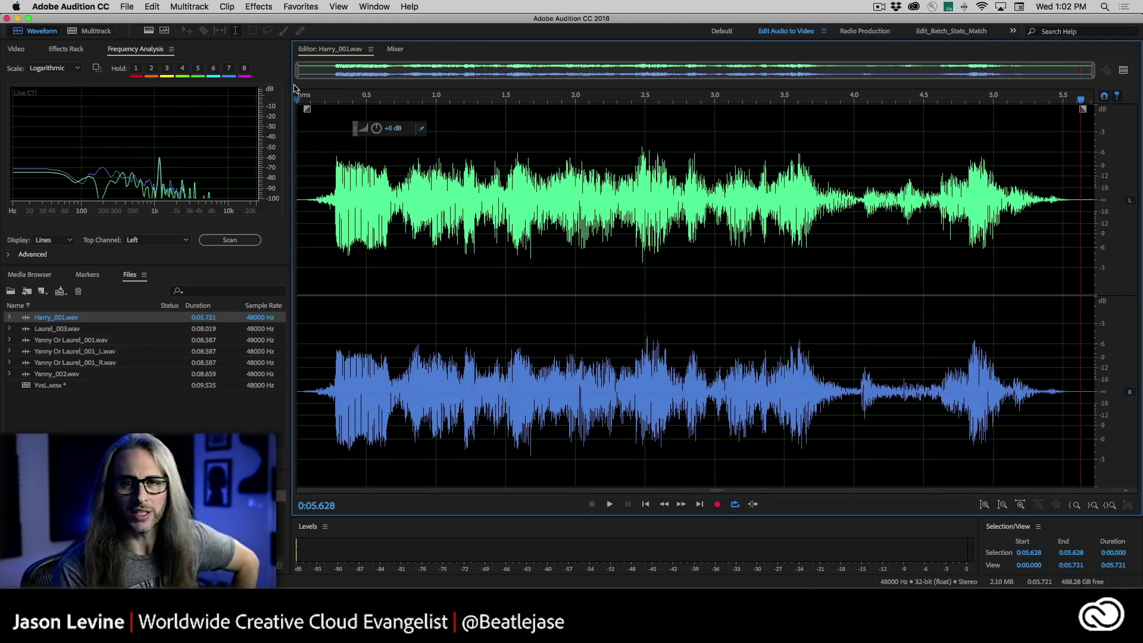
# Play Harry_001.wav from shortly before its first loud passage and stop near the end of the file.
pyautogui.click(321, 171)
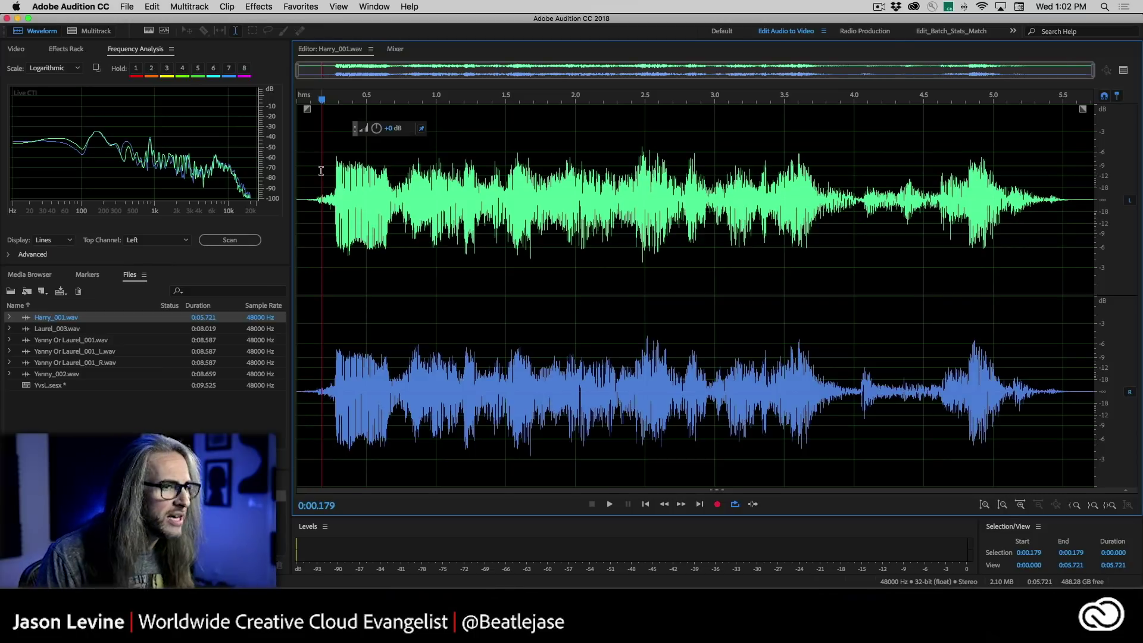
pyautogui.press('space')
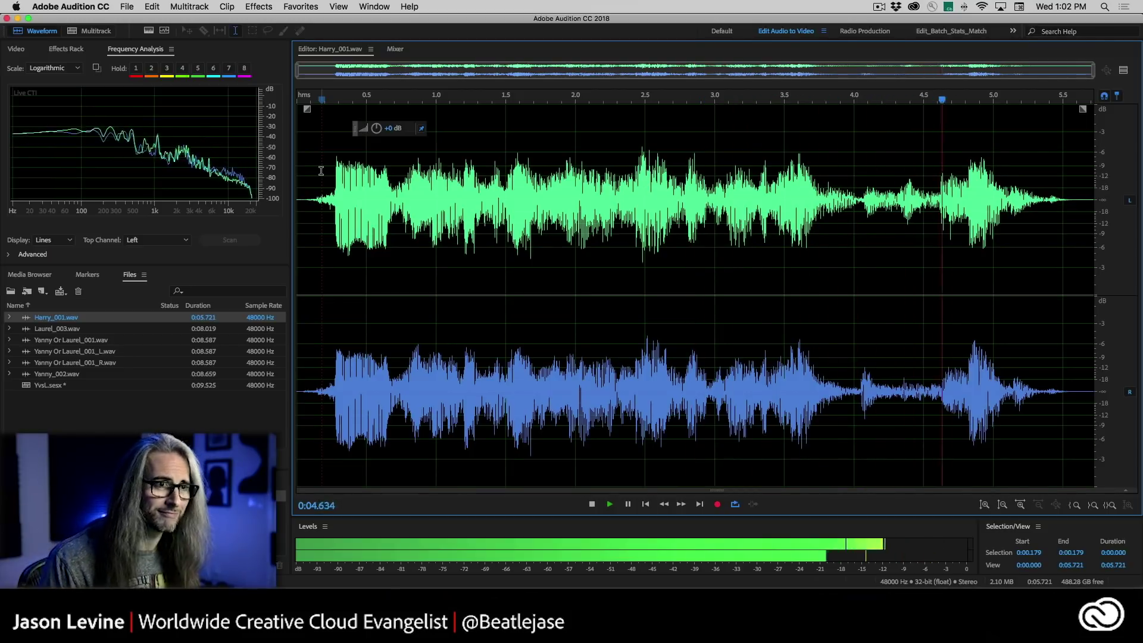
pyautogui.press('space')
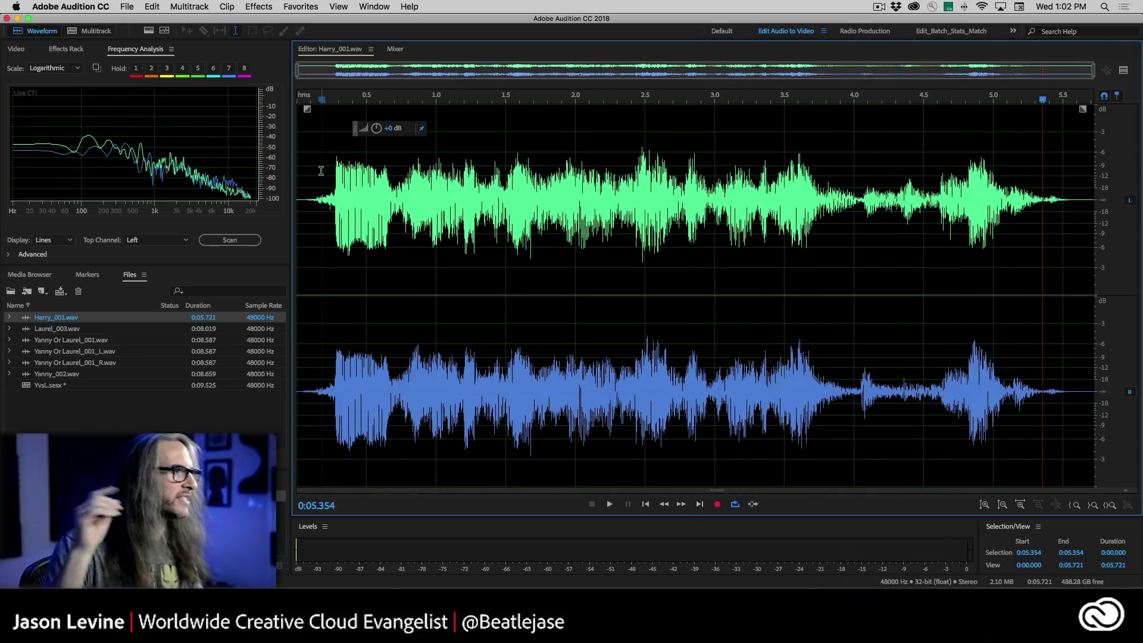
# Switch to the multitrack session and play the Yanny Or Laurel track from its start through the fourth word.
pyautogui.click(90, 31)
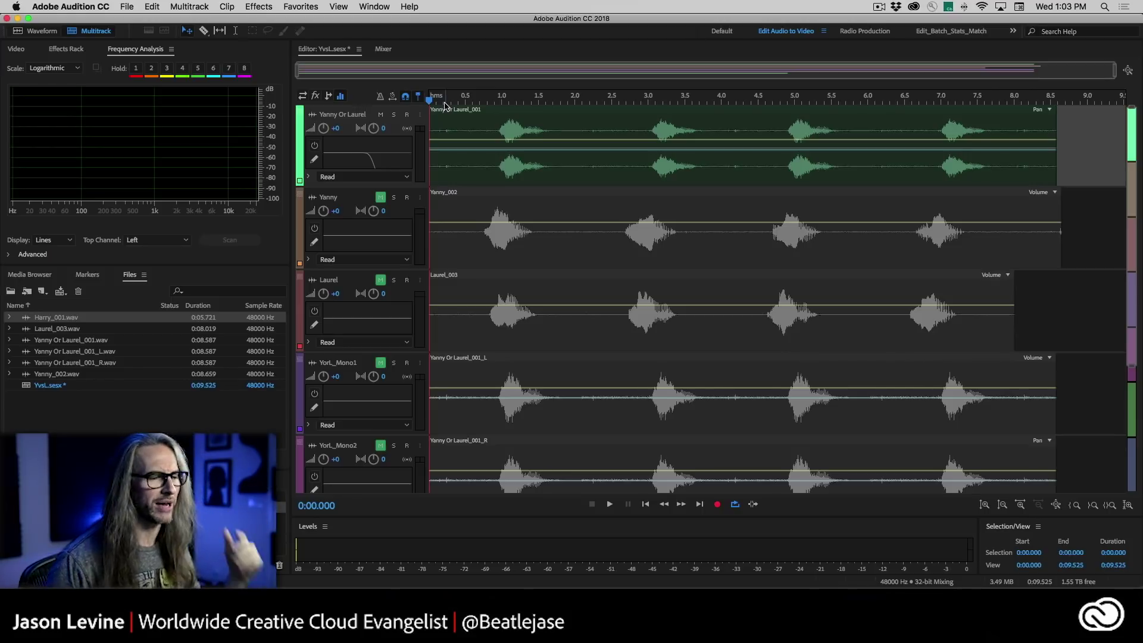
pyautogui.press('space')
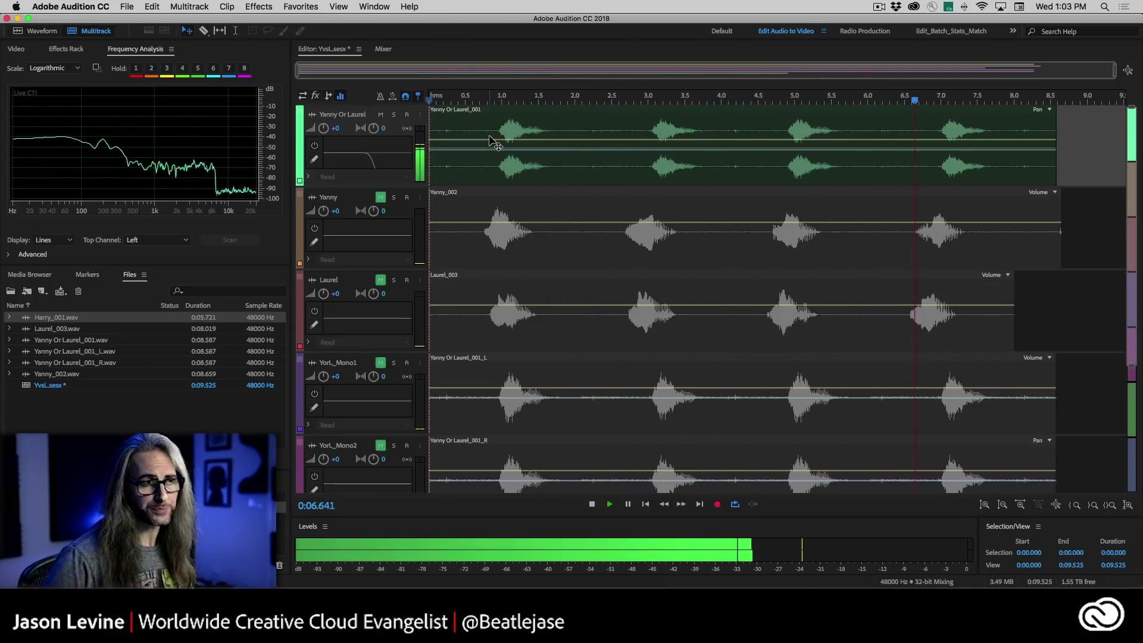
pyautogui.press('space')
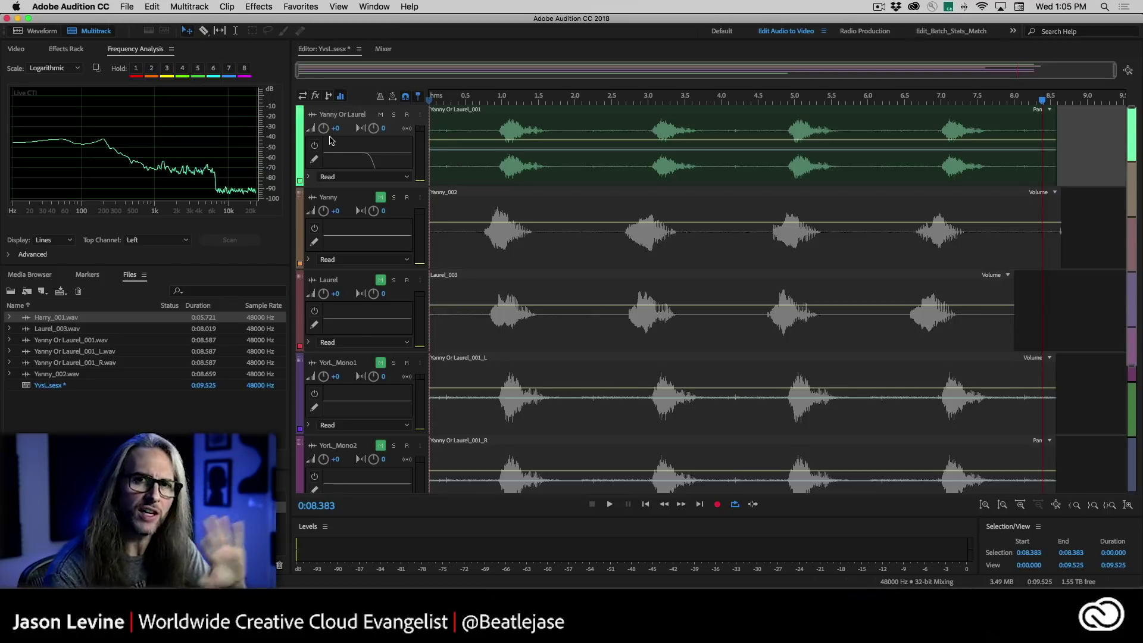
# Open the Yanny Or Laurel track's EQ, raise its low-pass cutoff to 24000 Hz, and switch the EQ on.
pyautogui.doubleClick(375, 152)
pyautogui.moveTo(701, 122); pyautogui.dragTo(565, 127)
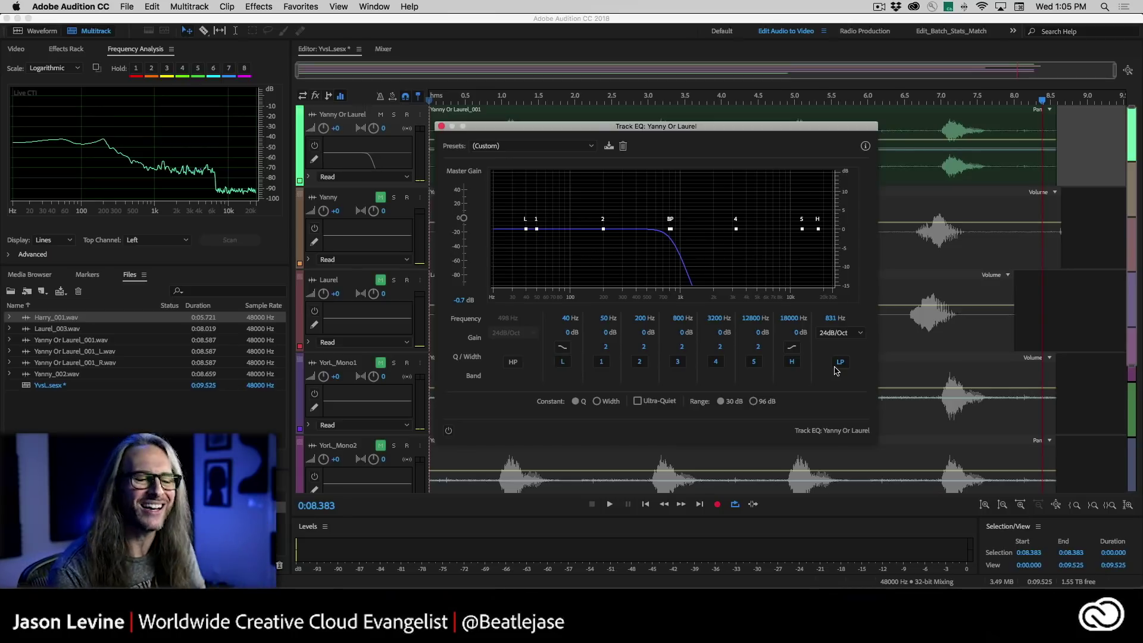
pyautogui.moveTo(833, 319); pyautogui.dragTo(965, 325)
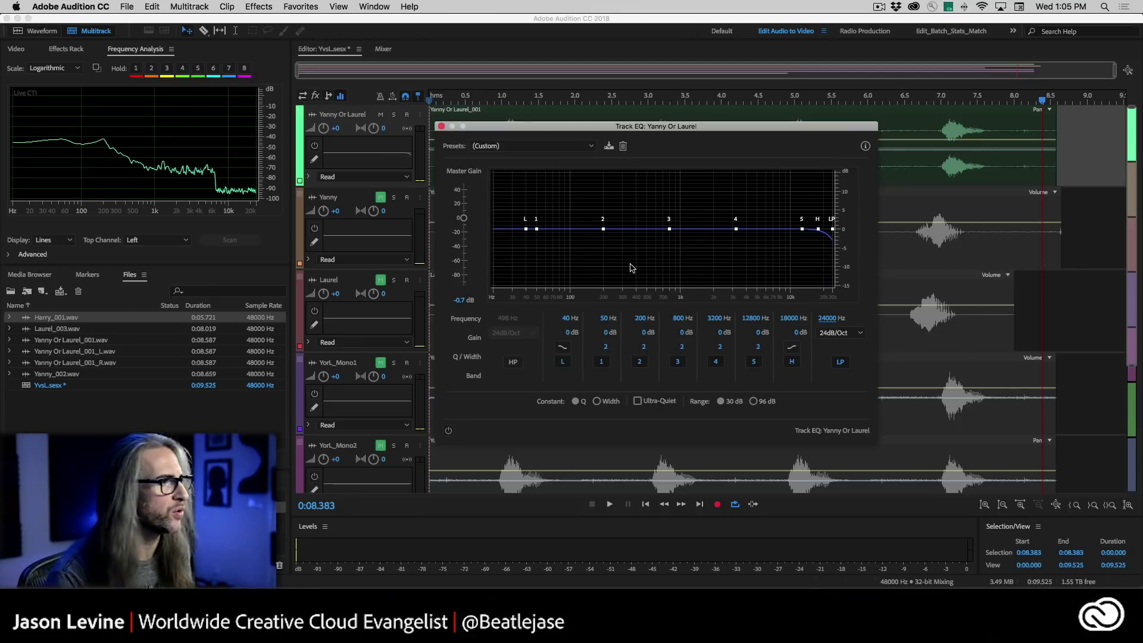
pyautogui.click(314, 145)
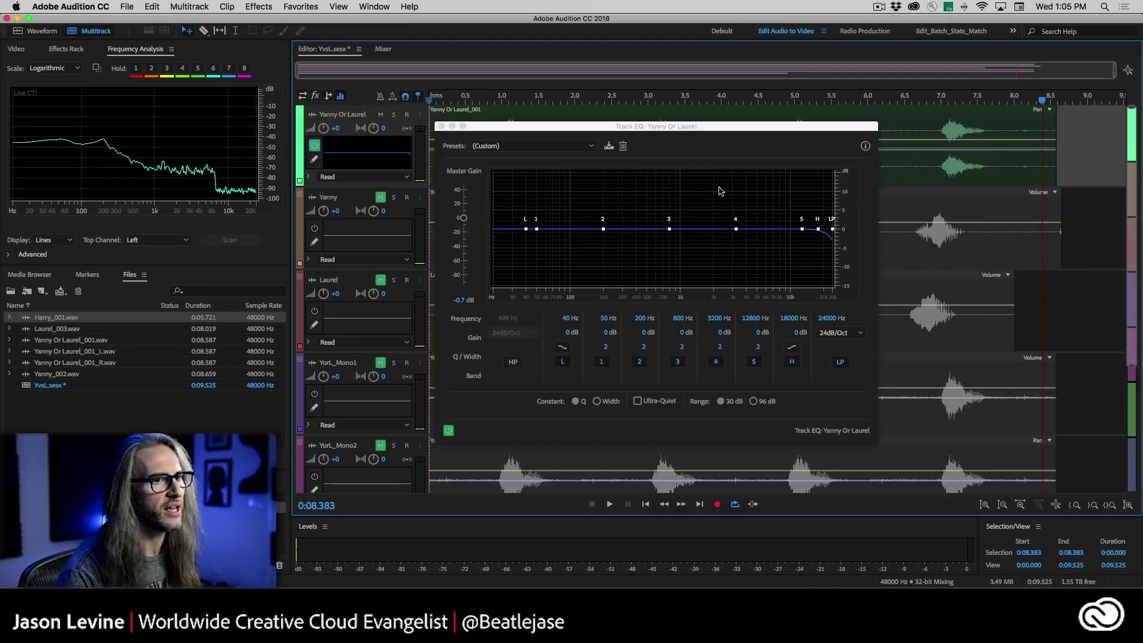
pyautogui.moveTo(832, 322); pyautogui.dragTo(870, 323)
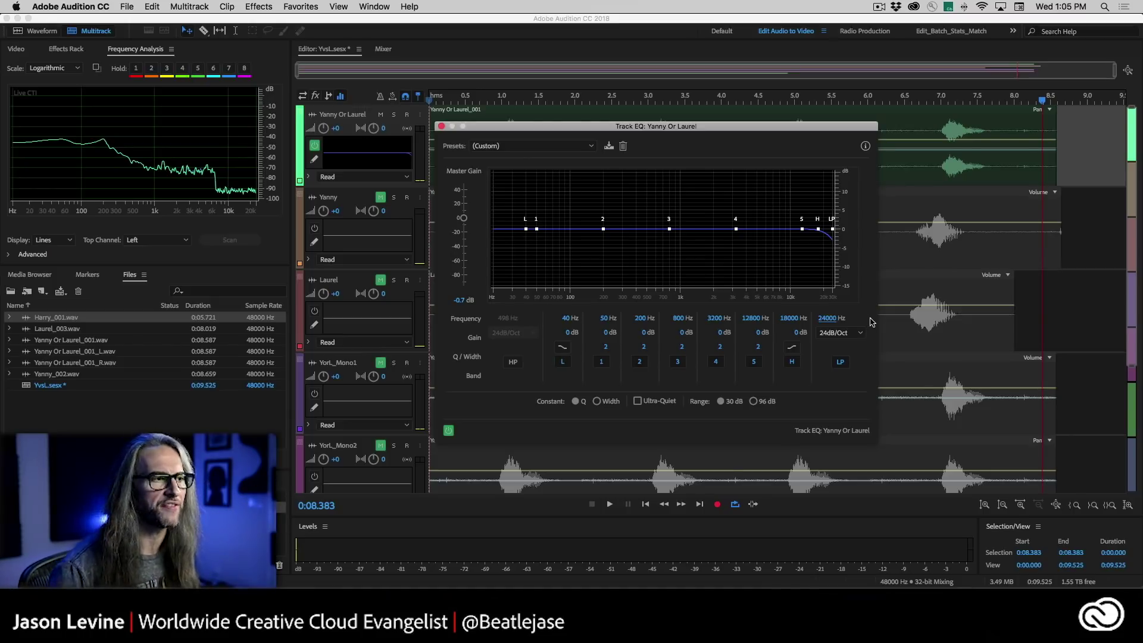
# During playback, lower the track EQ's low-pass cutoff to 831 Hz and raise its master gain to 2.9 dB.
pyautogui.press('space')
pyautogui.moveTo(829, 321); pyautogui.dragTo(727, 321)
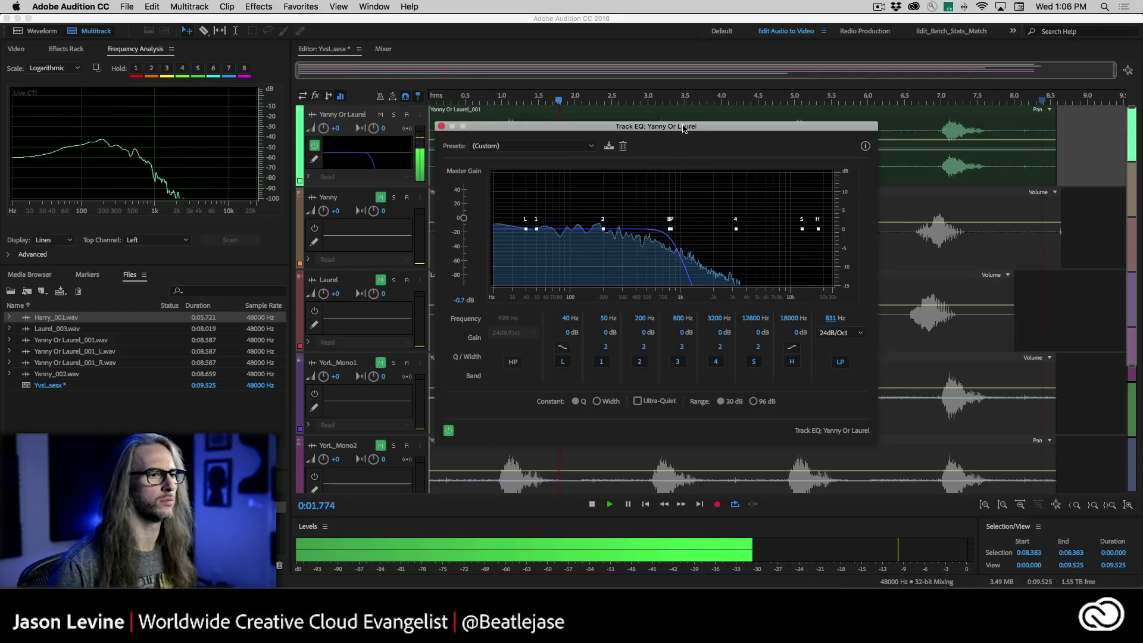
pyautogui.moveTo(688, 128); pyautogui.dragTo(813, 201)
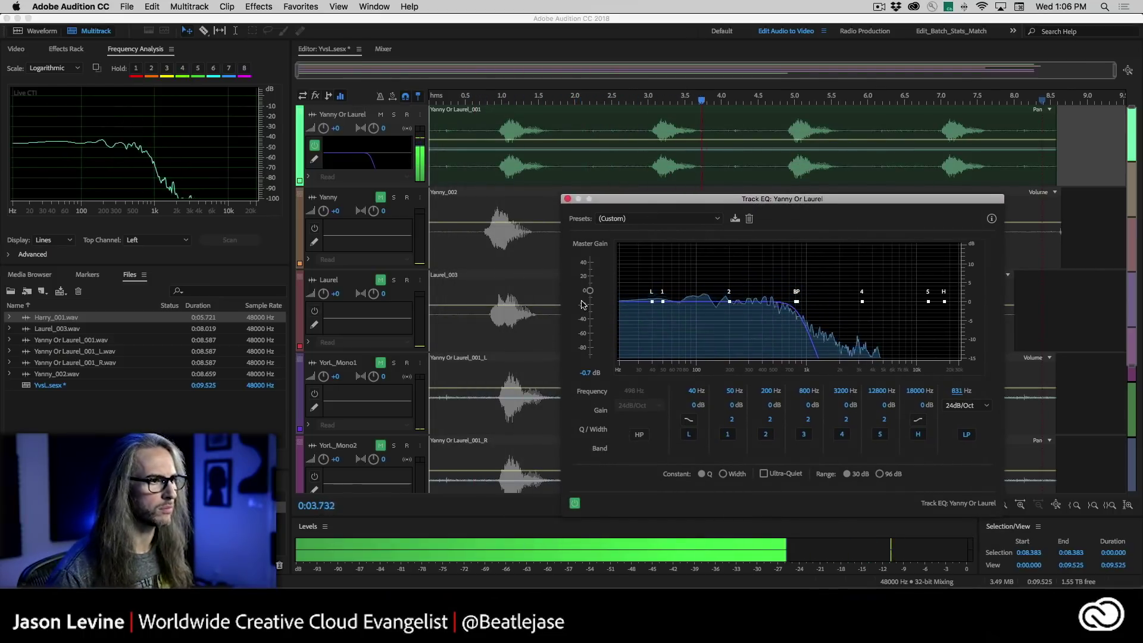
pyautogui.moveTo(590, 291); pyautogui.dragTo(598, 288)
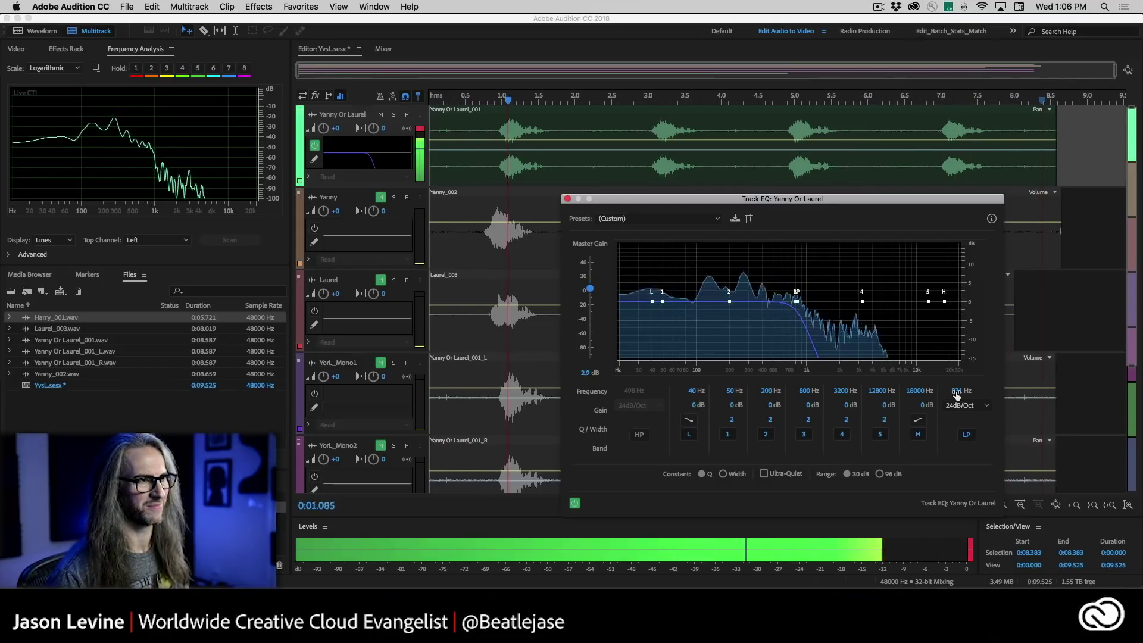
# Sweep the low-pass cutoff up to 24000 Hz while the track plays, and stop playback.
pyautogui.moveTo(957, 391); pyautogui.dragTo(1096, 391)
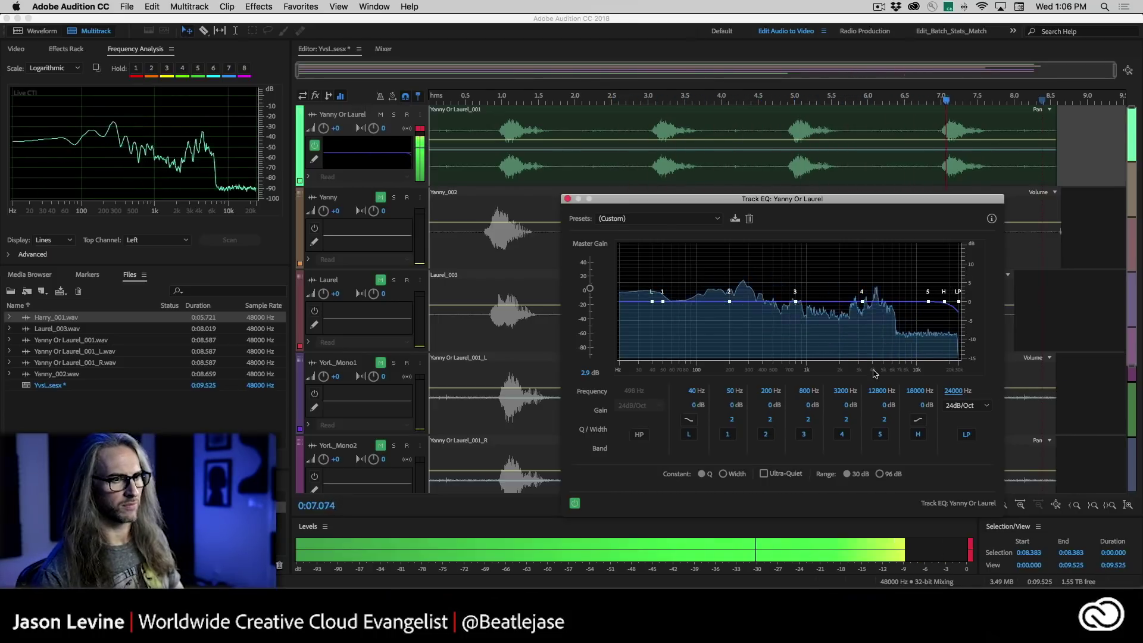
pyautogui.press('space')
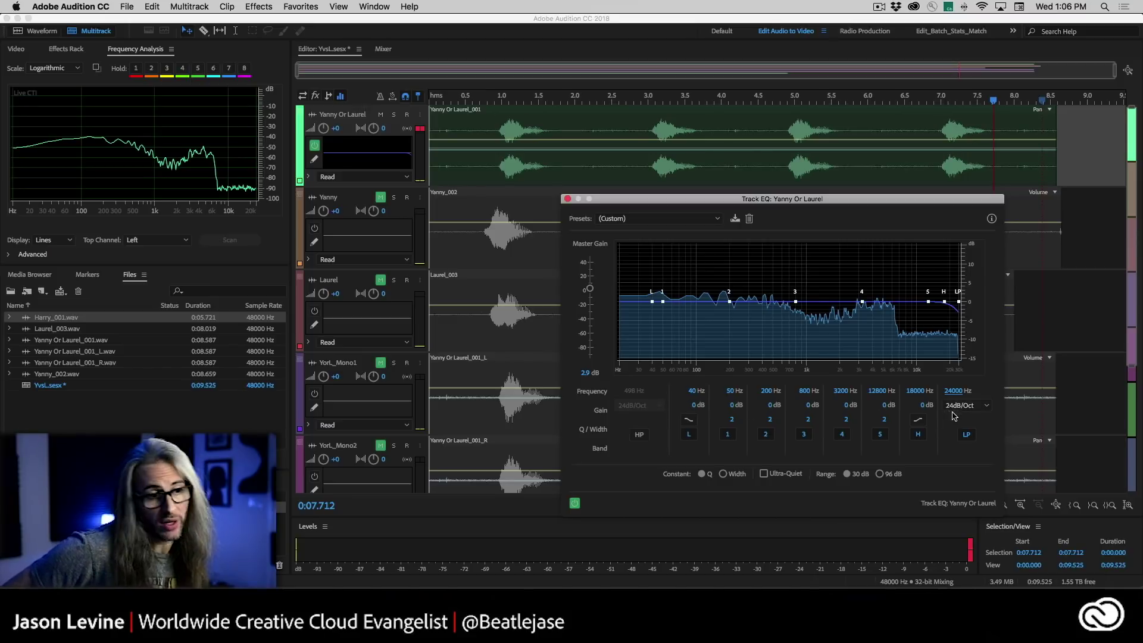
# Replace the track EQ's low-pass filter with a high-pass filter at 20 Hz and a 30dB/Oct slope.
pyautogui.click(969, 436)
pyautogui.click(639, 435)
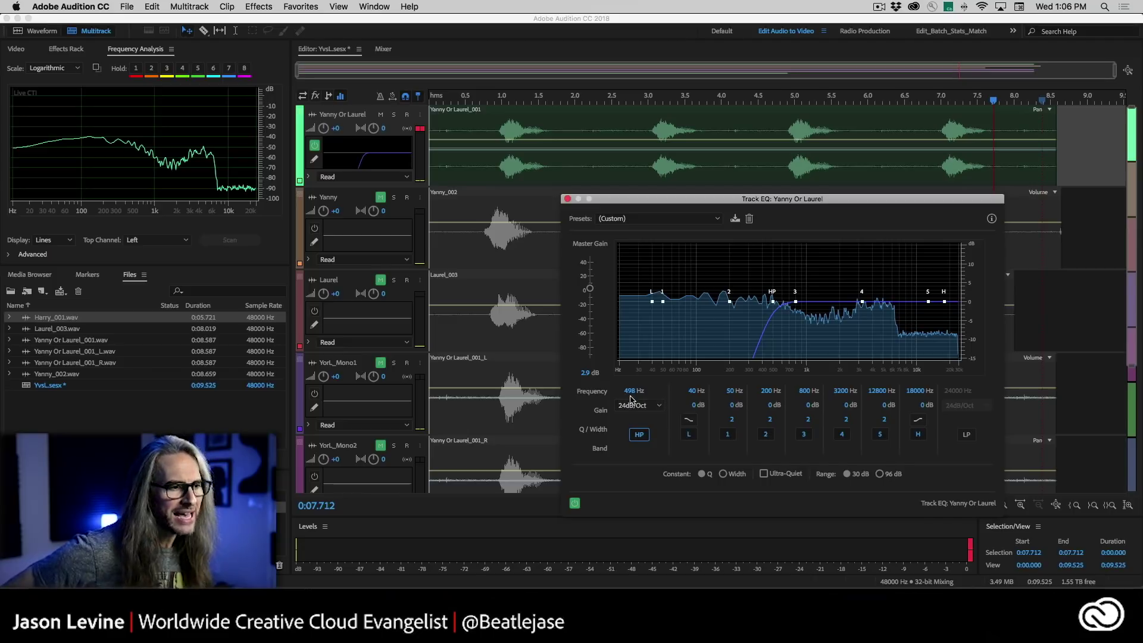
pyautogui.moveTo(630, 394); pyautogui.dragTo(514, 391)
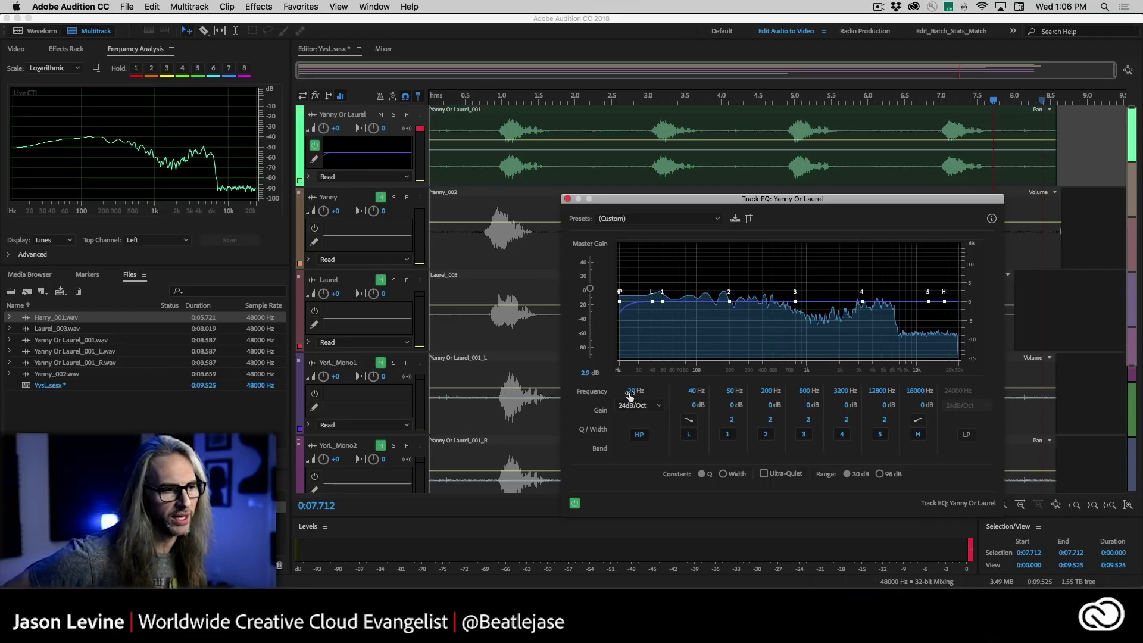
pyautogui.click(655, 408)
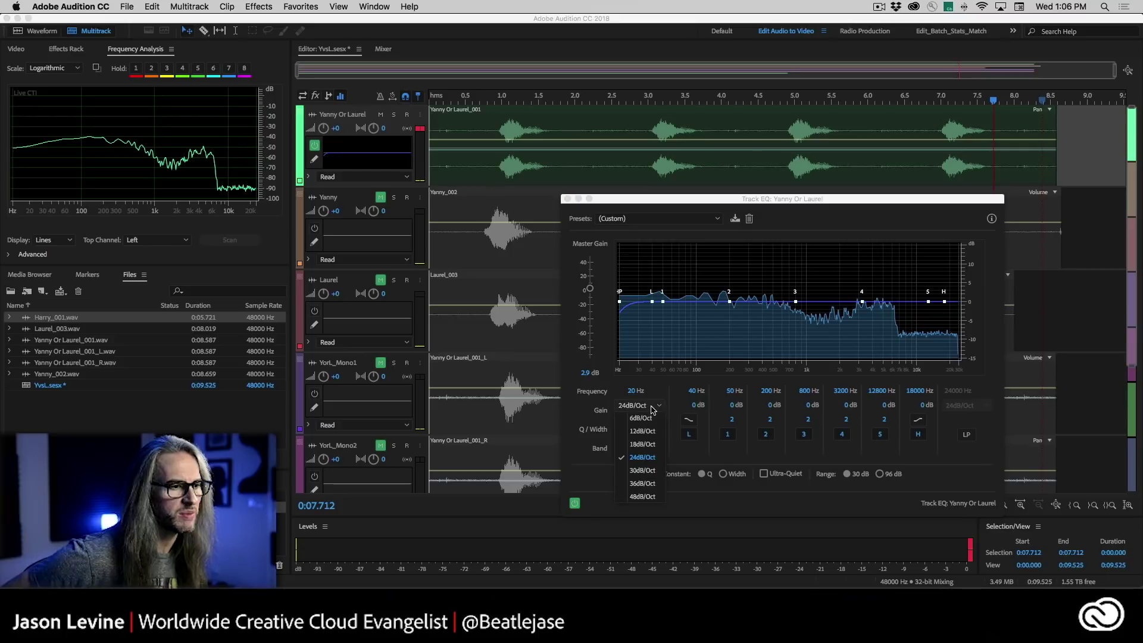
pyautogui.click(643, 471)
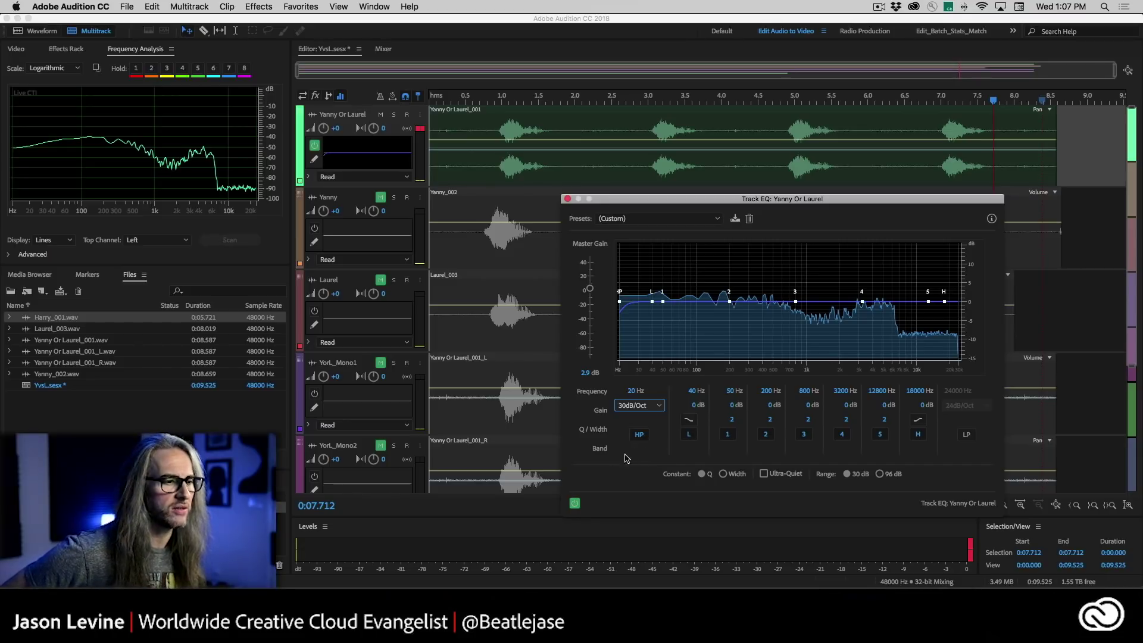
# Sweep the high-pass cutoff up to 562 Hz during playback, and close the track EQ with it switched off.
pyautogui.press('space')
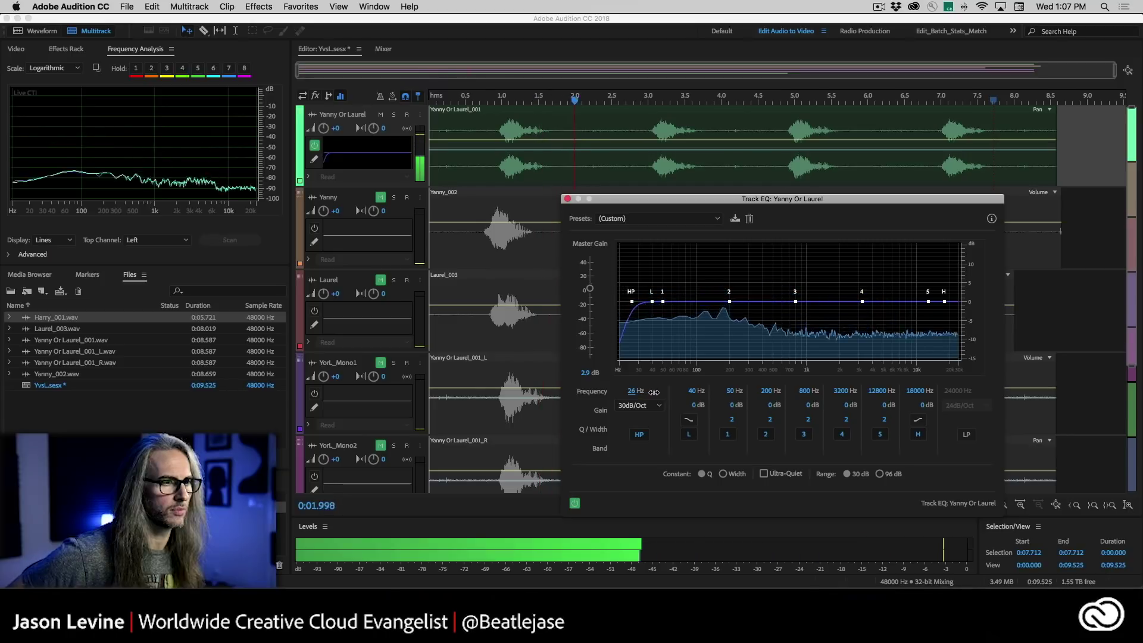
pyautogui.moveTo(631, 394); pyautogui.dragTo(738, 391)
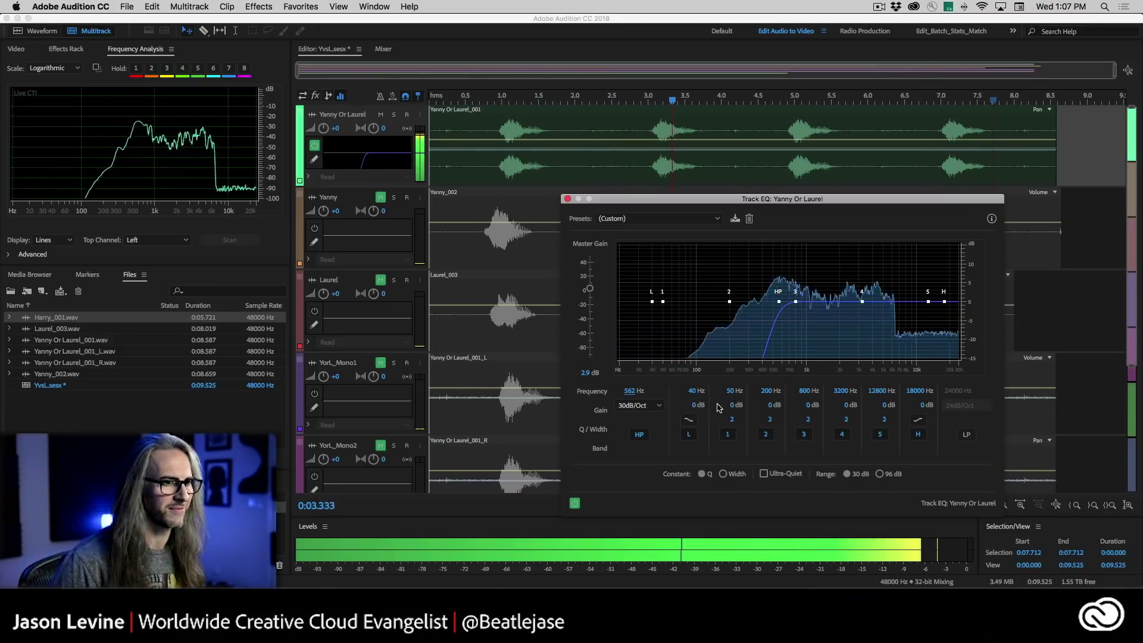
pyautogui.press('space')
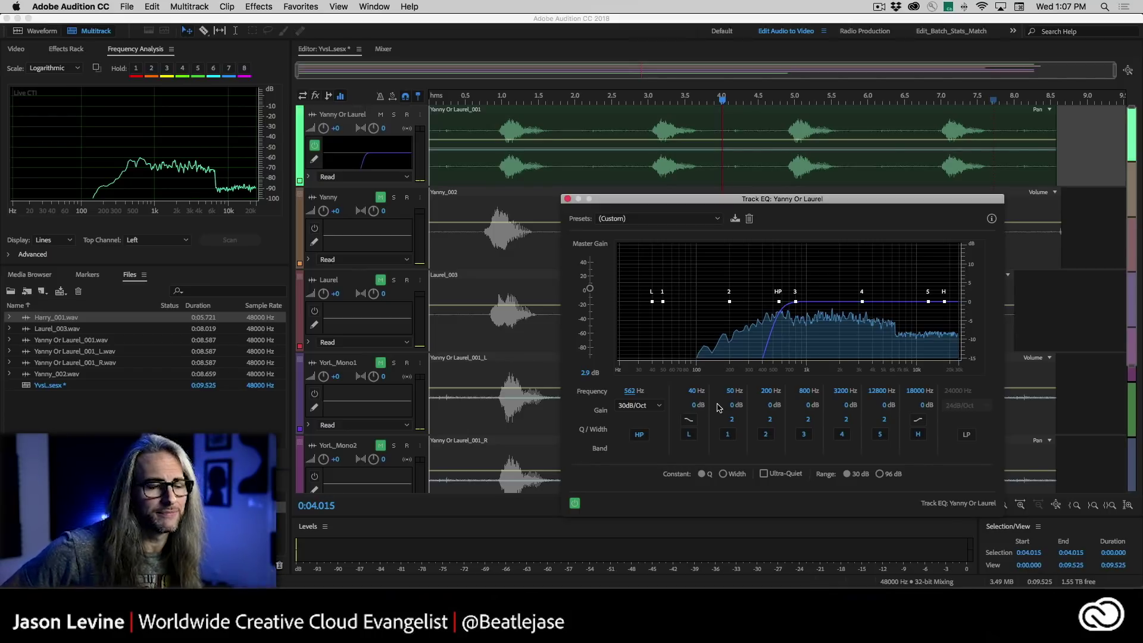
pyautogui.click(567, 200)
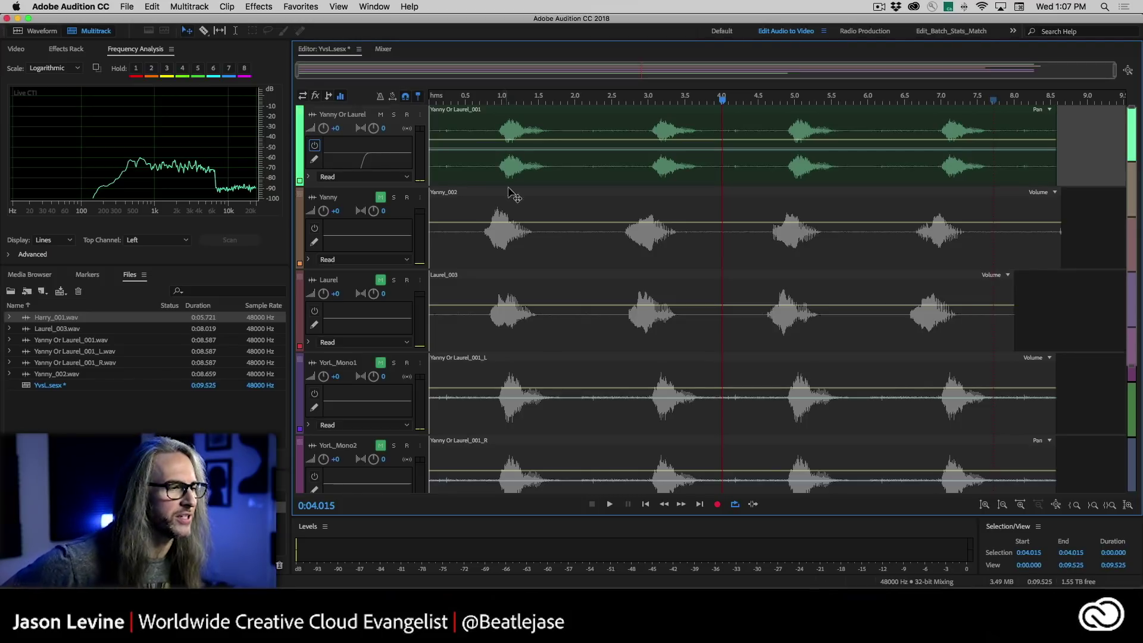
# Open the Yanny Or Laurel_001_L clip in the waveform editor and play its first two words.
pyautogui.click(582, 145)
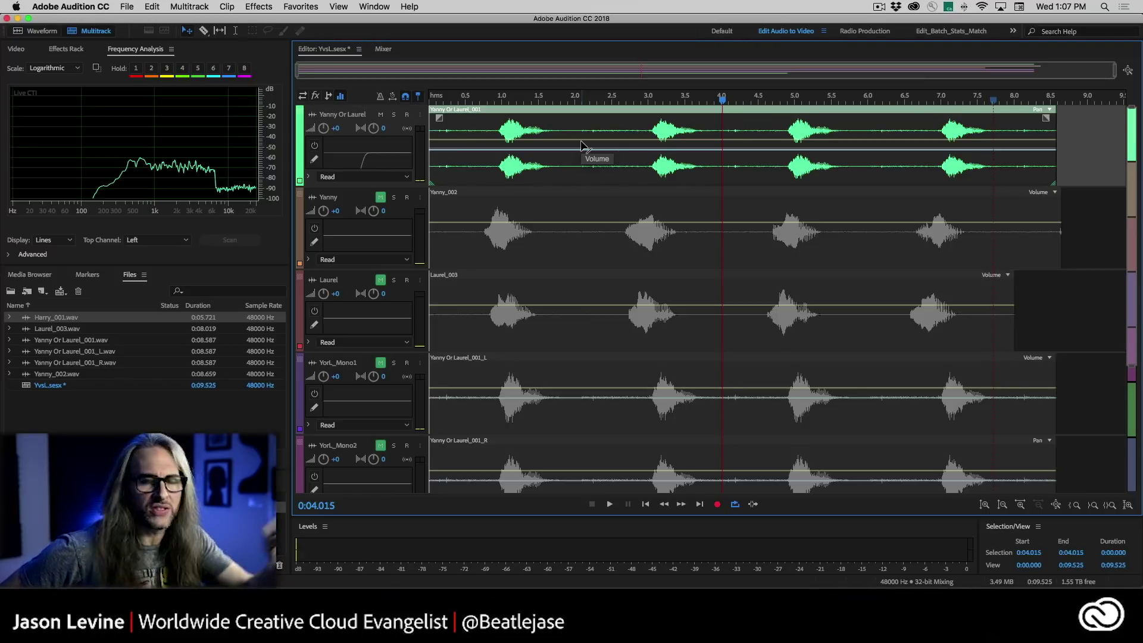
pyautogui.click(545, 378)
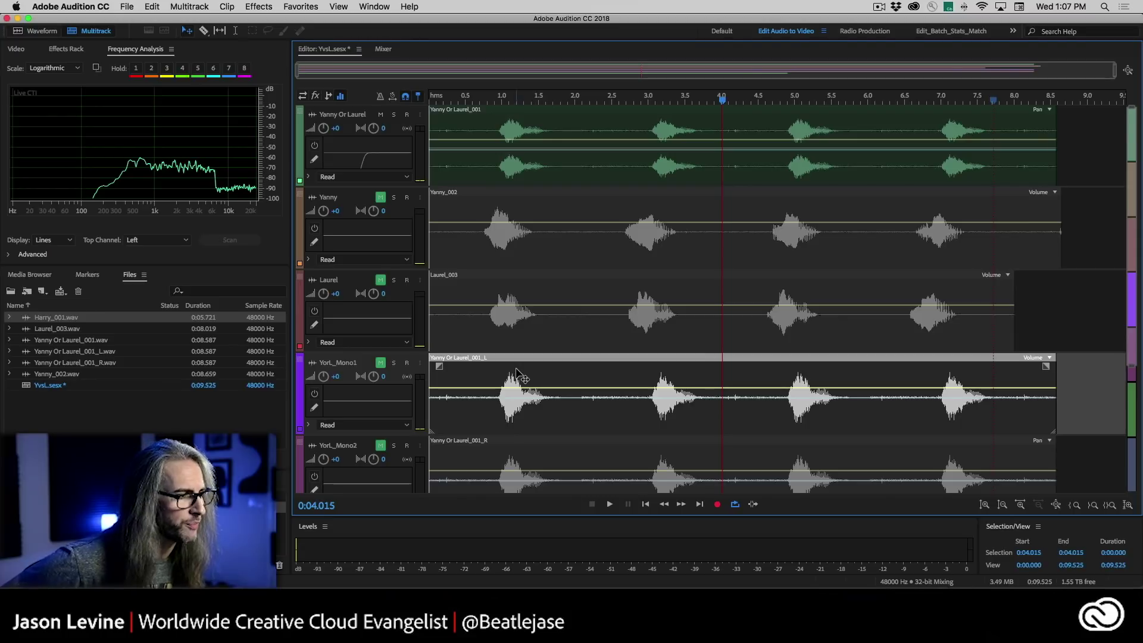
pyautogui.doubleClick(516, 375)
pyautogui.click(335, 225)
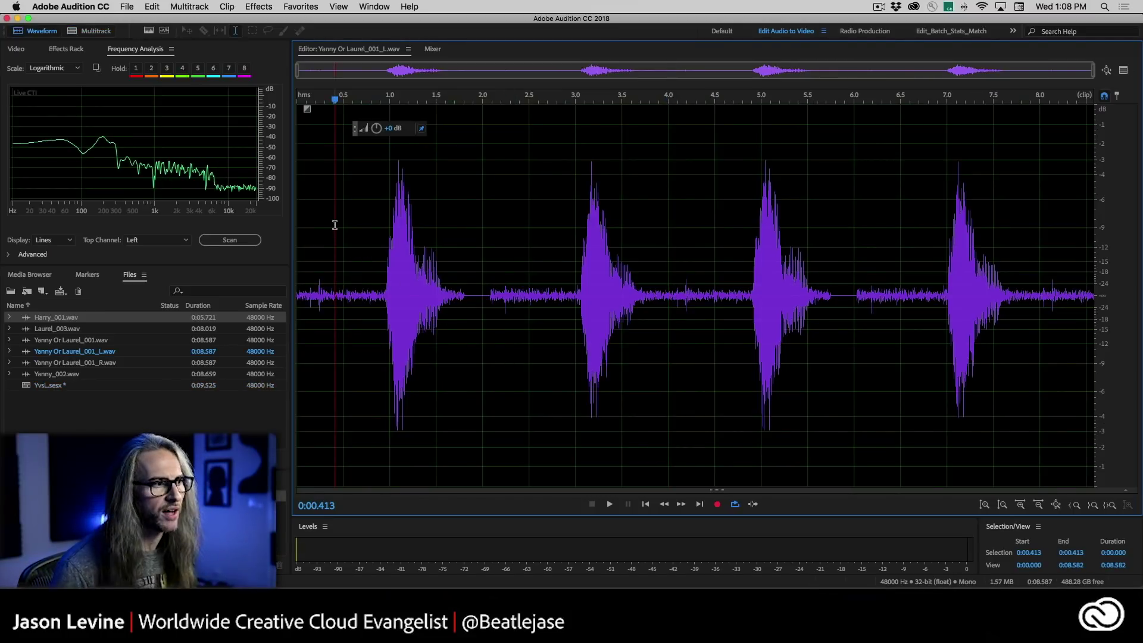
pyautogui.press('space')
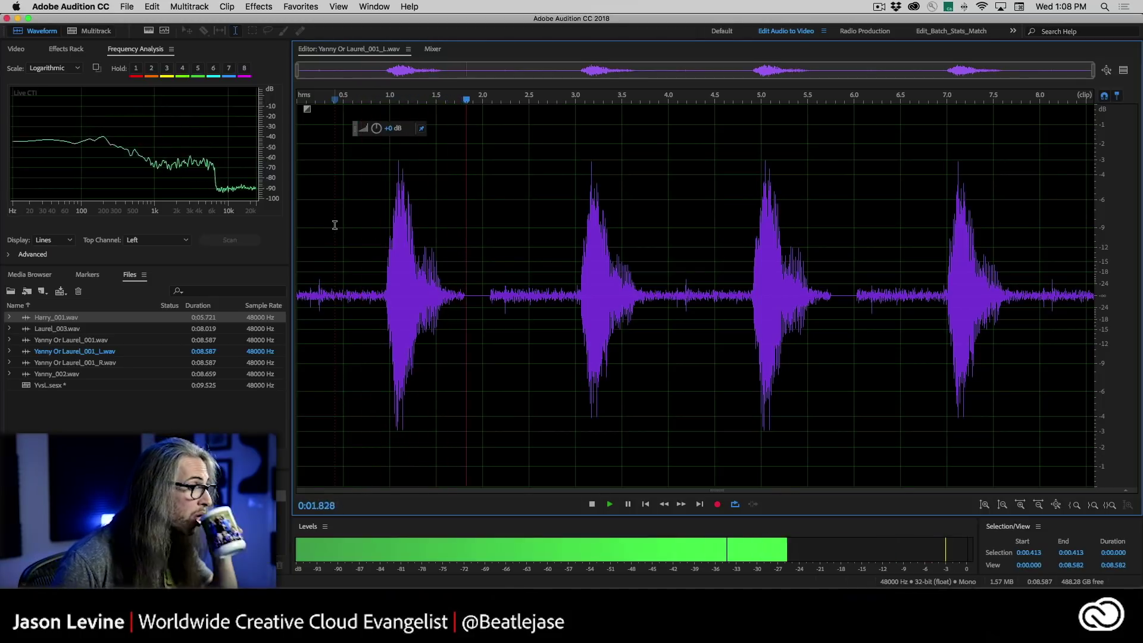
pyautogui.press('space')
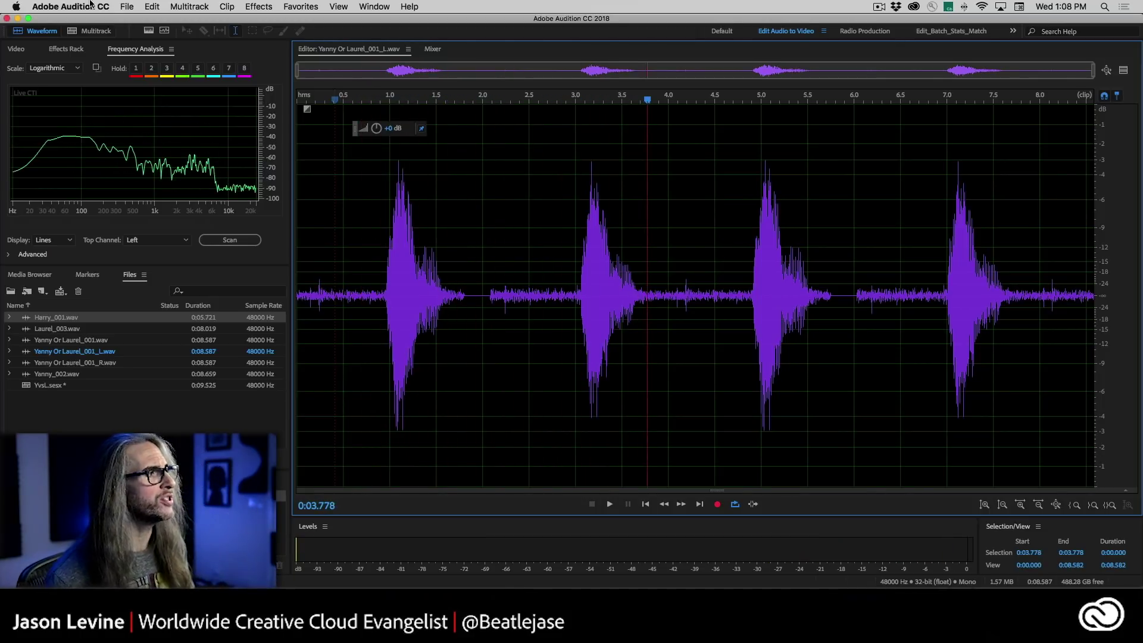
# Show the spectral frequency display and mark the region below about 1 kHz around the last word.
pyautogui.click(149, 31)
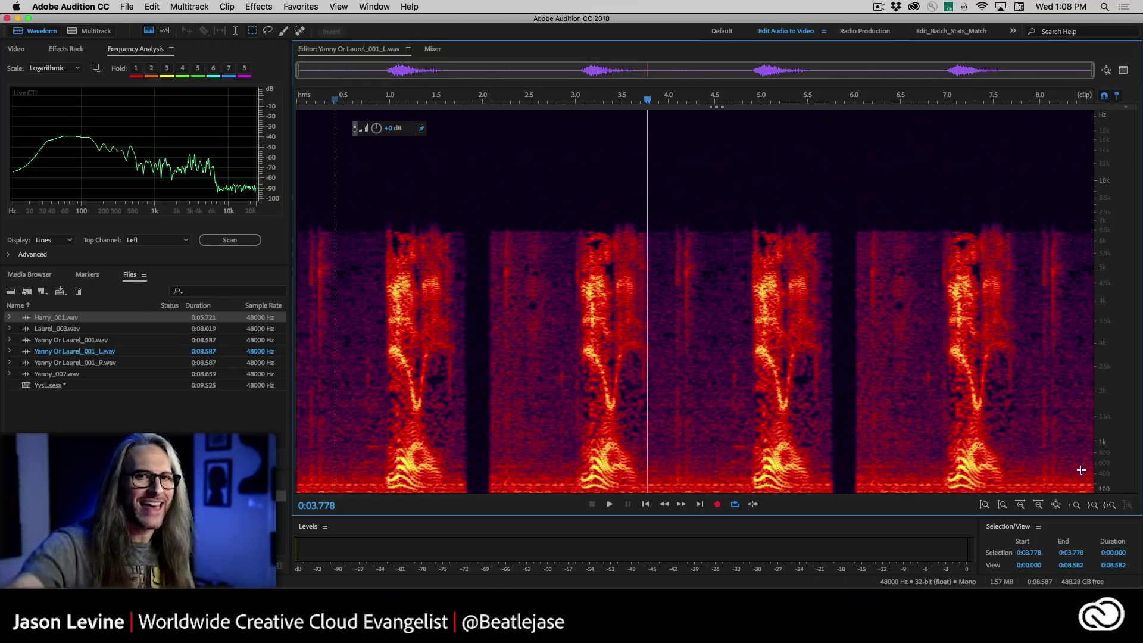
pyautogui.moveTo(933, 444)
pyautogui.mouseDown()
pyautogui.moveTo(1006, 485)
pyautogui.moveTo(1076, 471)
pyautogui.mouseUp()
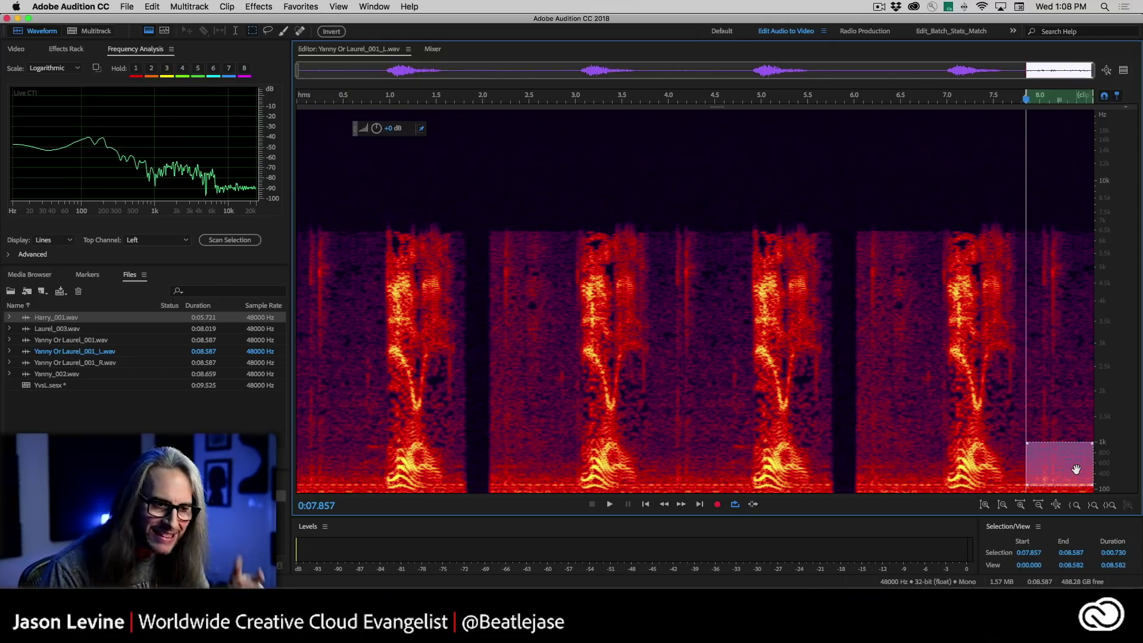
pyautogui.moveTo(1072, 463); pyautogui.dragTo(971, 464)
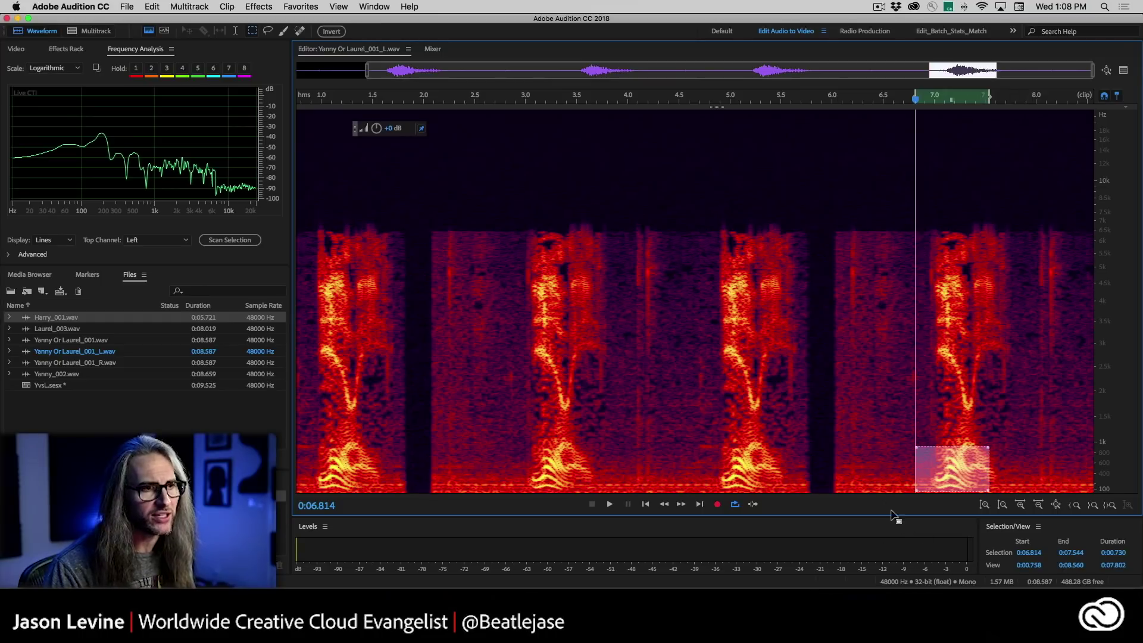
# Mark a thin frequency band at about 7.6 kHz from 0:05.922 to the clip's end and examine the upper frequencies closely.
pyautogui.moveTo(815, 209); pyautogui.dragTo(1118, 229)
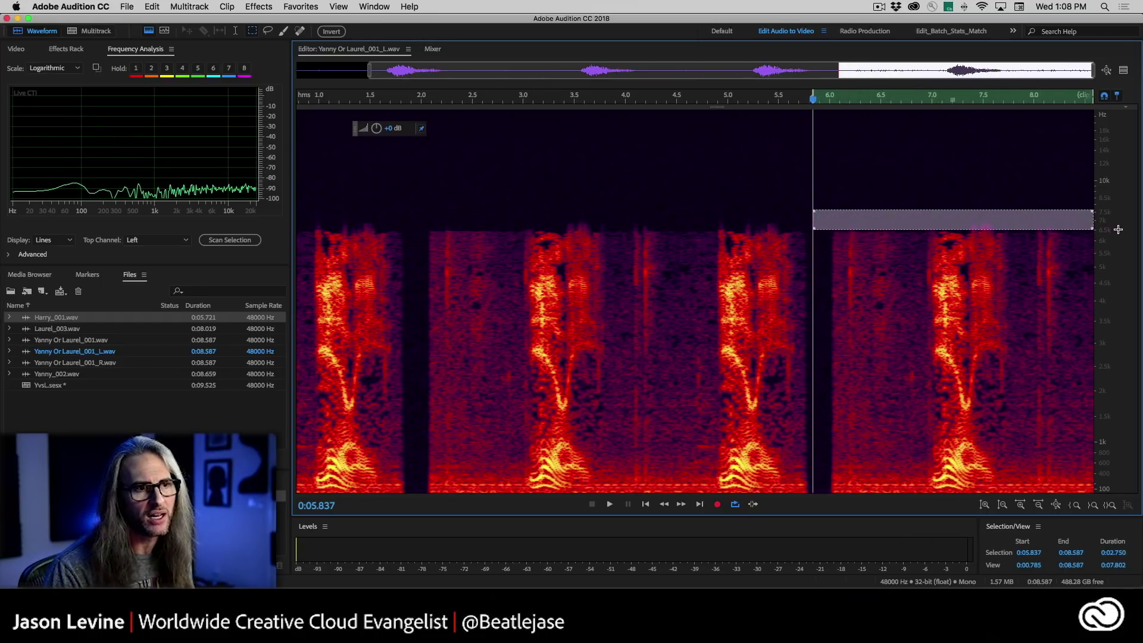
pyautogui.click(1011, 159)
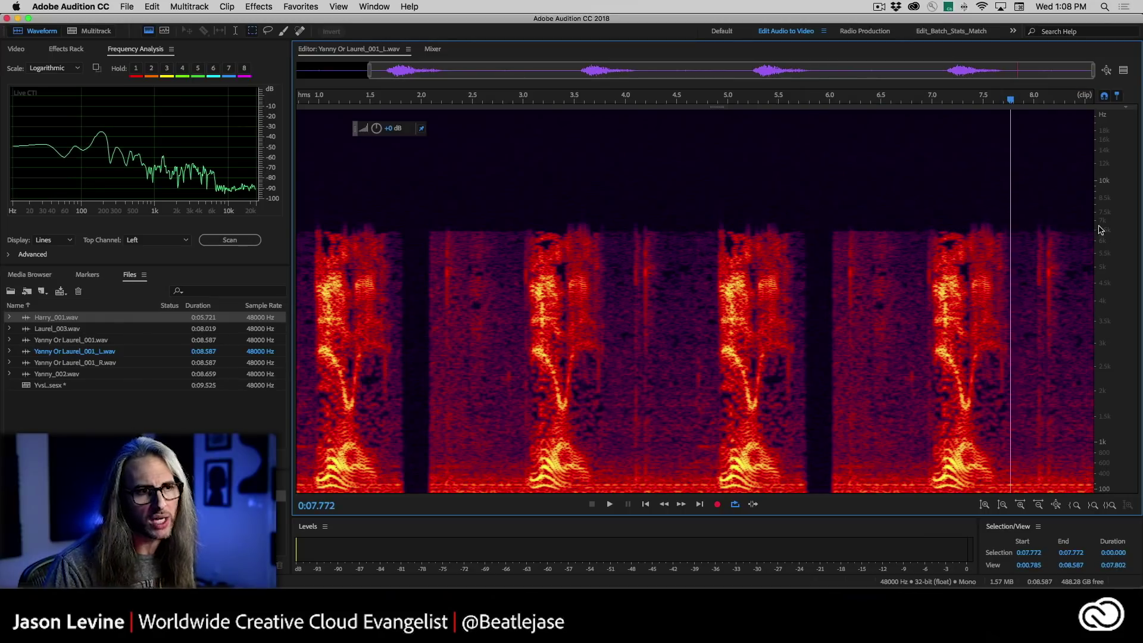
pyautogui.moveTo(822, 209); pyautogui.dragTo(1123, 213)
pyautogui.moveTo(1122, 211); pyautogui.dragTo(1122, 211)
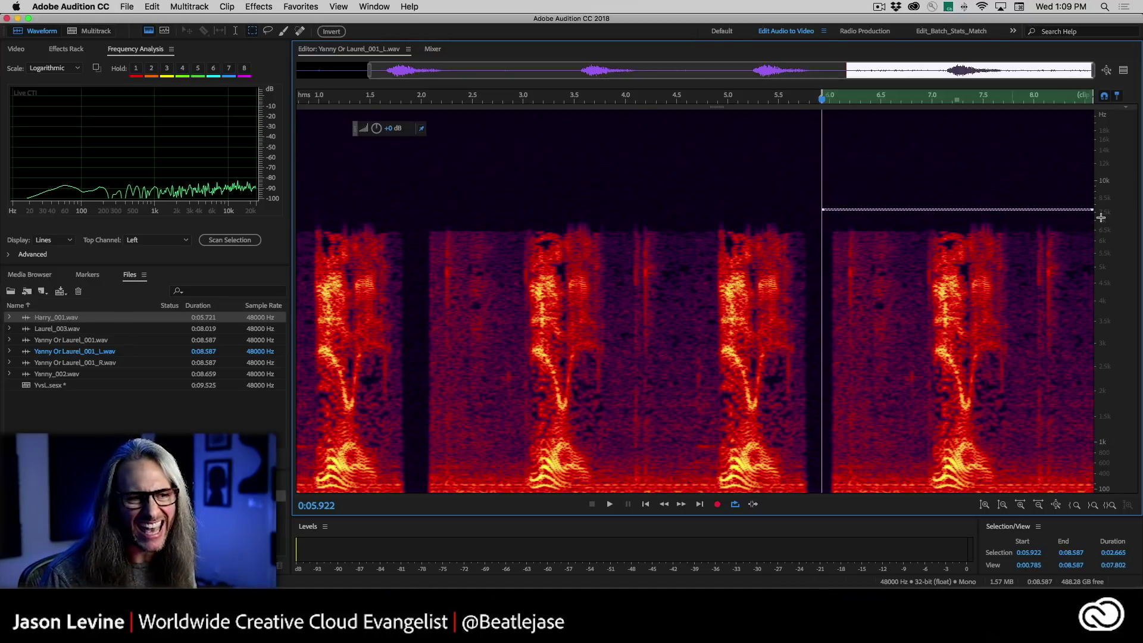
pyautogui.scroll(5, 1108, 252)
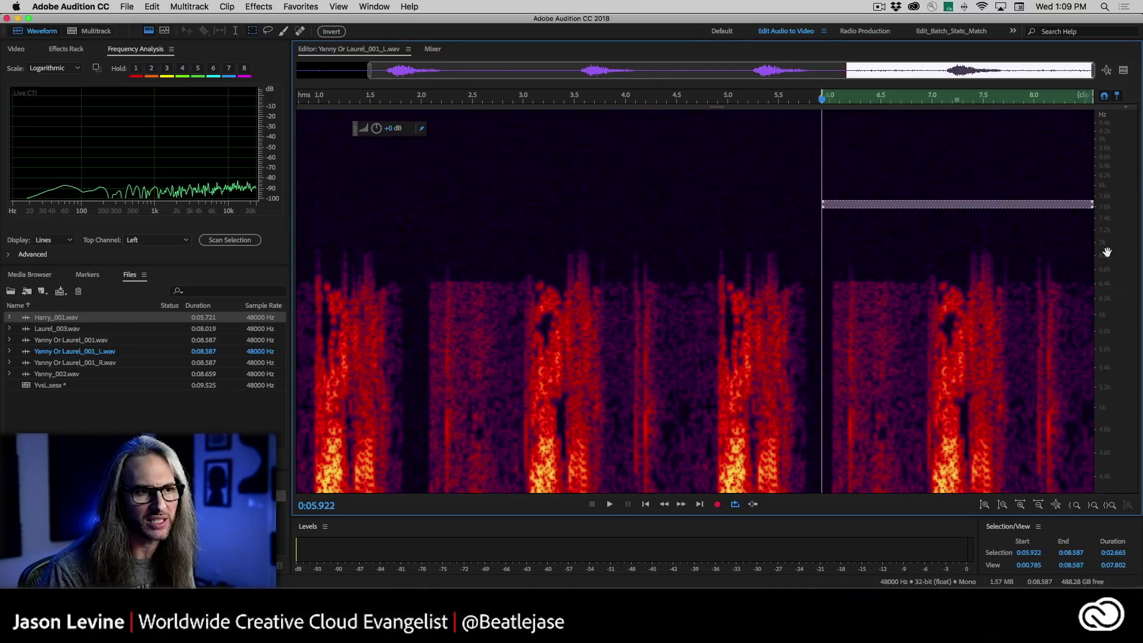
# Mark a thin frequency band at about 7 kHz across the clip, and clear it to show the full spectrum again.
pyautogui.moveTo(1088, 242); pyautogui.dragTo(301, 237)
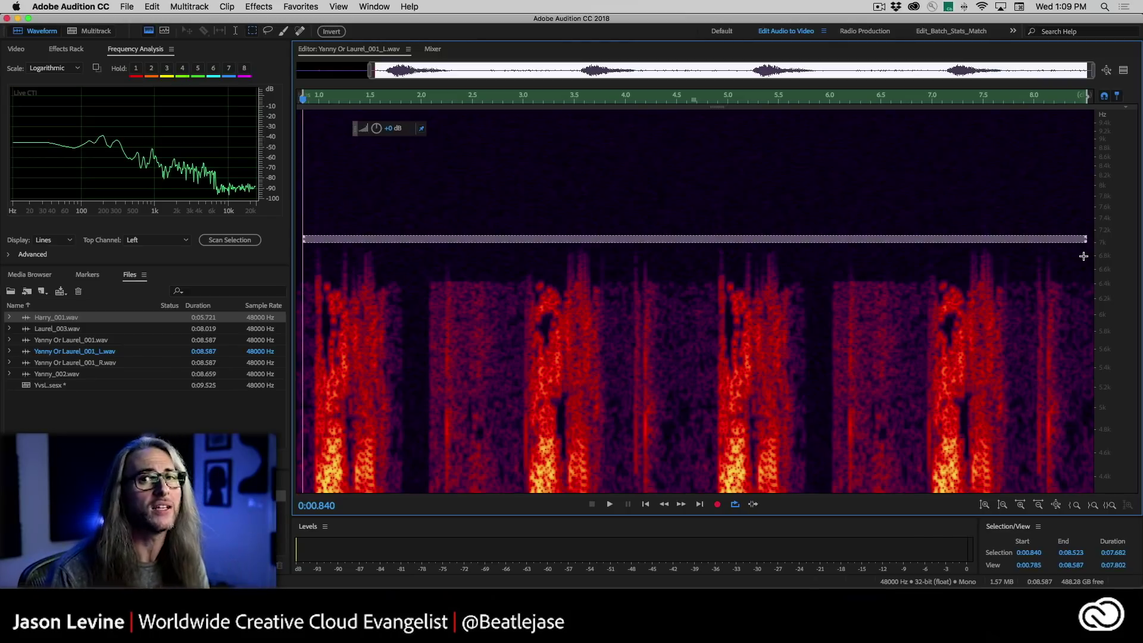
pyautogui.click(1033, 330)
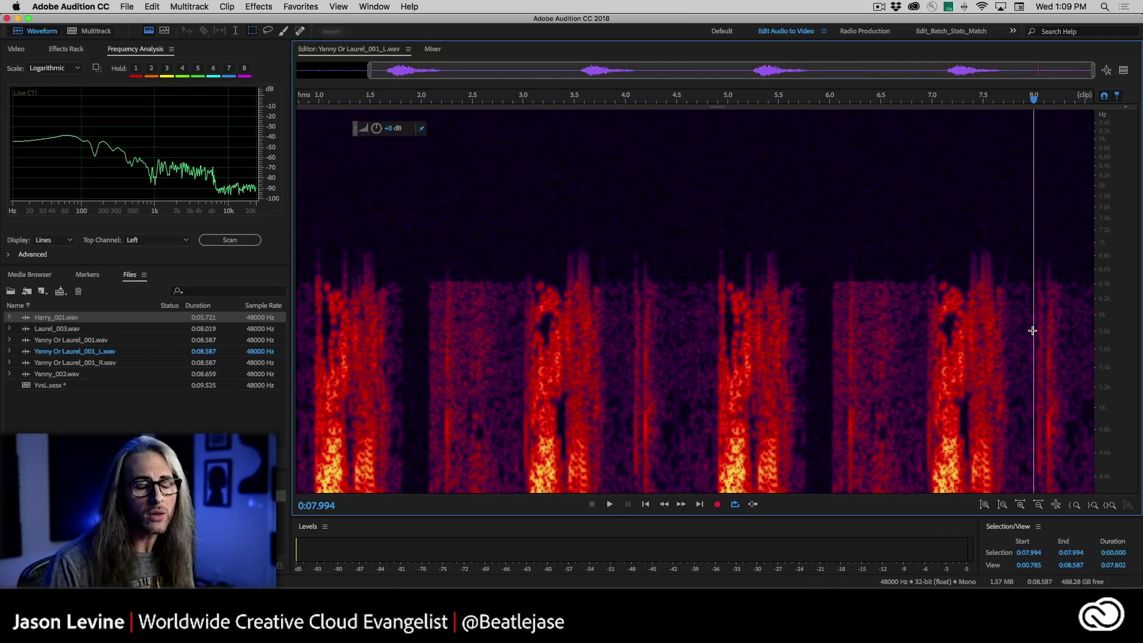
pyautogui.scroll(-5, 1114, 322)
pyautogui.scroll(-2, 725, 352)
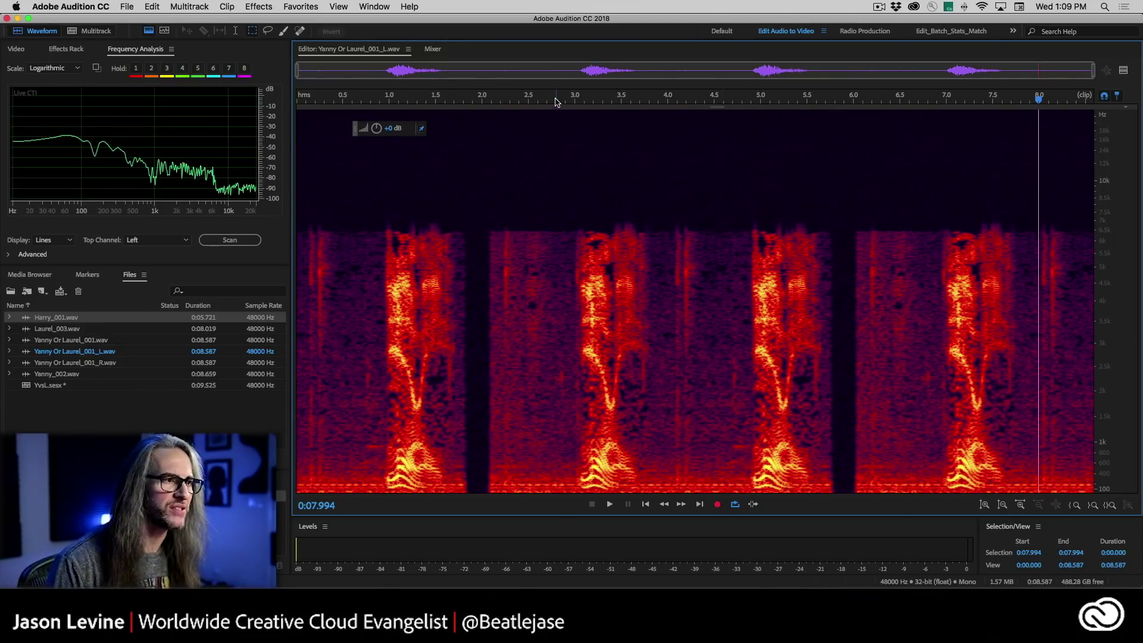
# Paint a Paintbrush selection along the V-shaped contour of the second word, between about 2 and 3 kHz.
pyautogui.moveTo(550, 103); pyautogui.dragTo(707, 113)
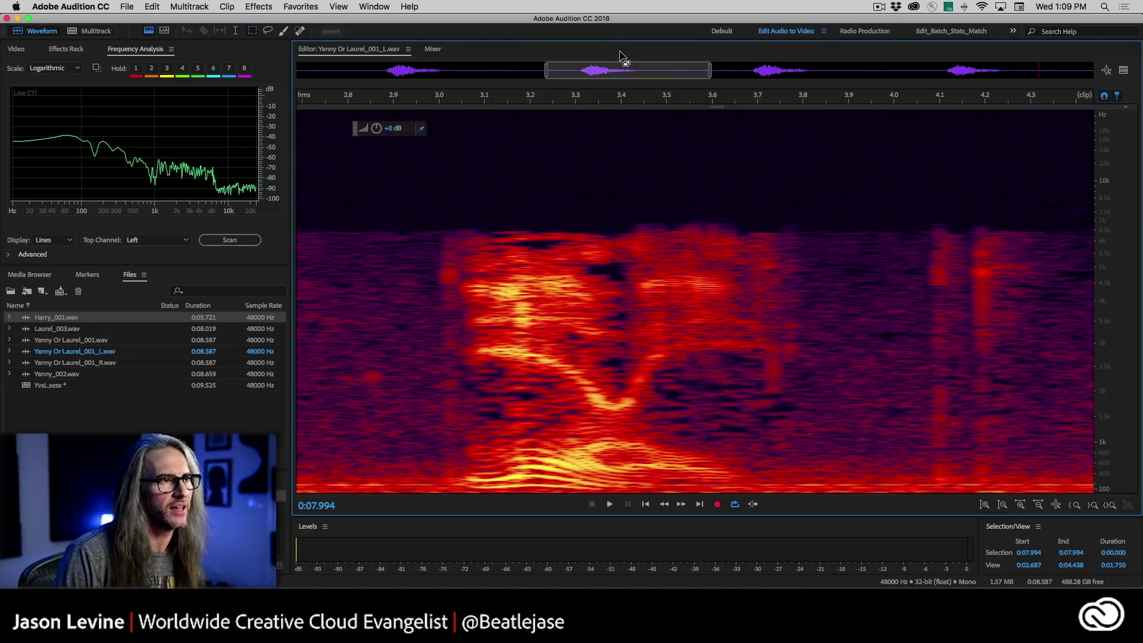
pyautogui.moveTo(710, 73); pyautogui.dragTo(667, 74)
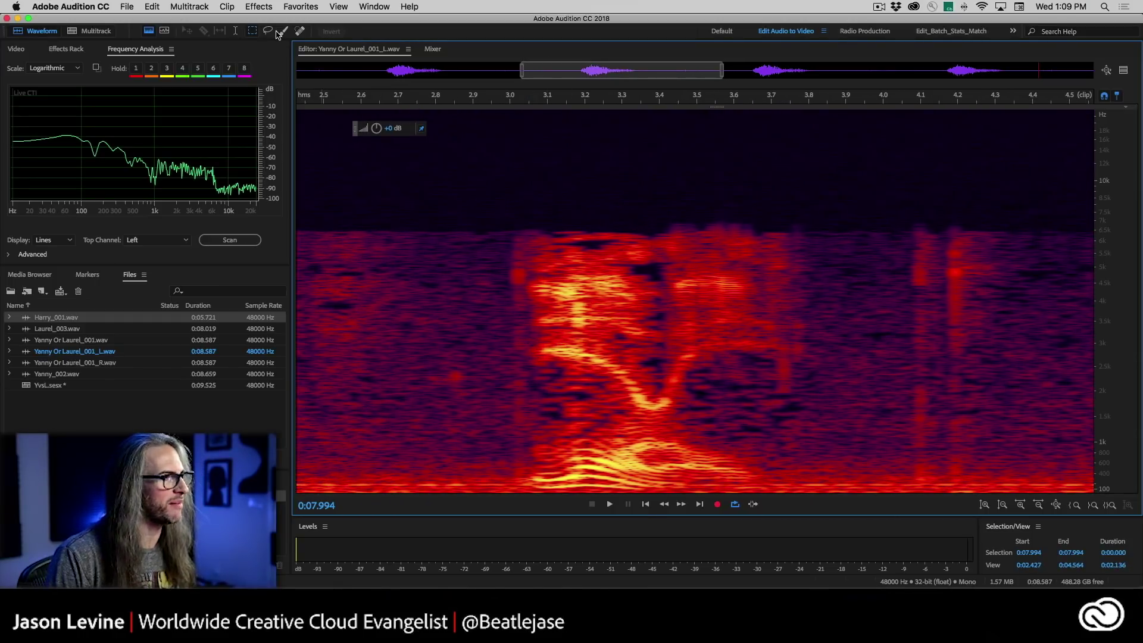
pyautogui.click(285, 32)
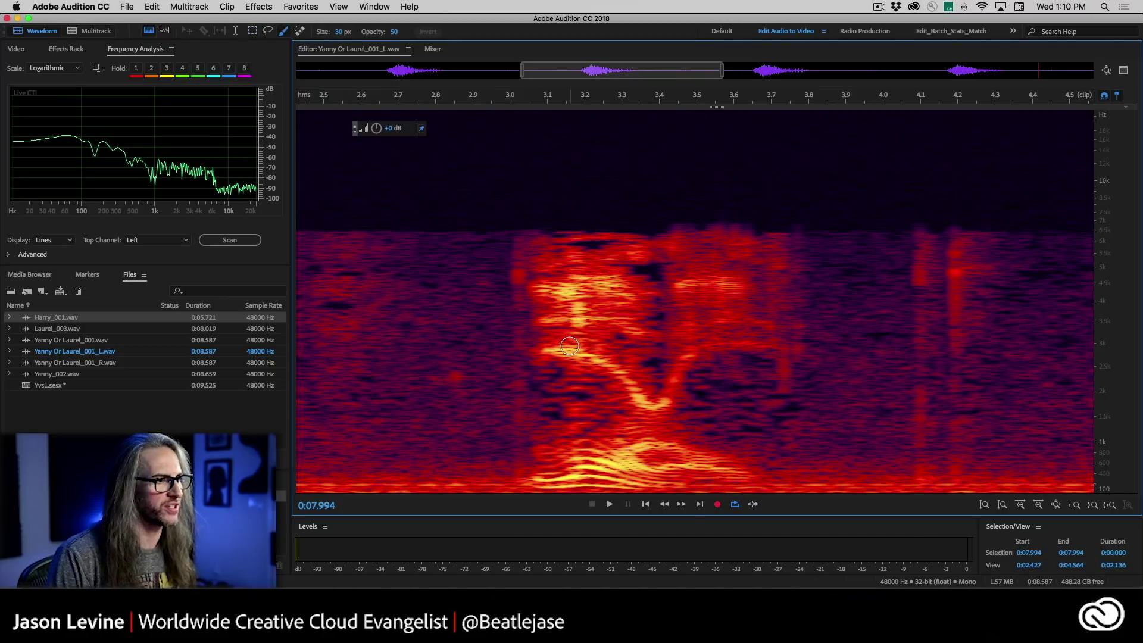
pyautogui.moveTo(545, 350)
pyautogui.mouseDown()
pyautogui.moveTo(617, 364)
pyautogui.moveTo(654, 399)
pyautogui.moveTo(696, 350)
pyautogui.moveTo(801, 346)
pyautogui.mouseUp()
pyautogui.scroll(-2, 799, 344)
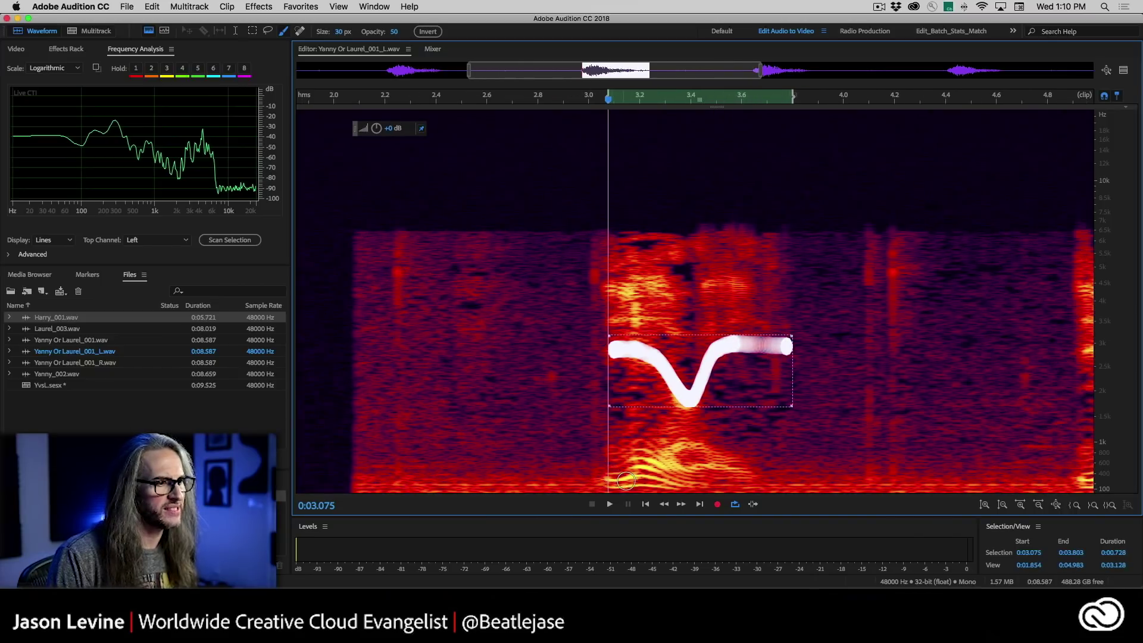
# Paint over the low harmonics of the second word, up to about 1 kHz, in several strokes.
pyautogui.moveTo(611, 489); pyautogui.dragTo(682, 485)
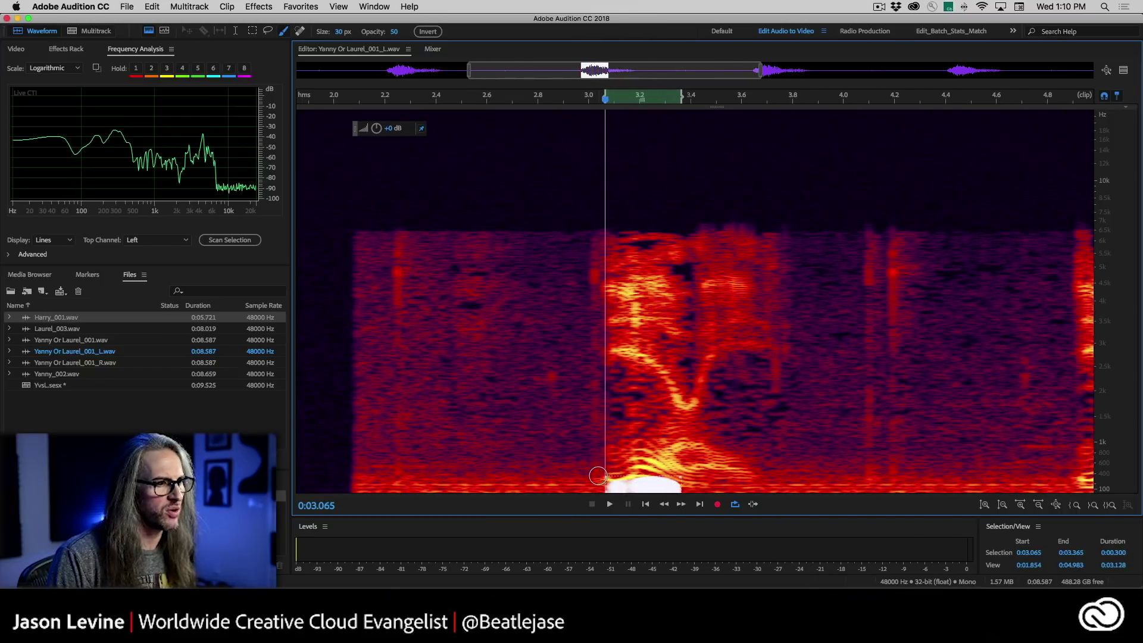
pyautogui.moveTo(595, 471)
pyautogui.mouseDown()
pyautogui.moveTo(640, 449)
pyautogui.moveTo(712, 475)
pyautogui.mouseUp()
pyautogui.moveTo(633, 464); pyautogui.dragTo(716, 476)
pyautogui.moveTo(662, 446); pyautogui.dragTo(742, 456)
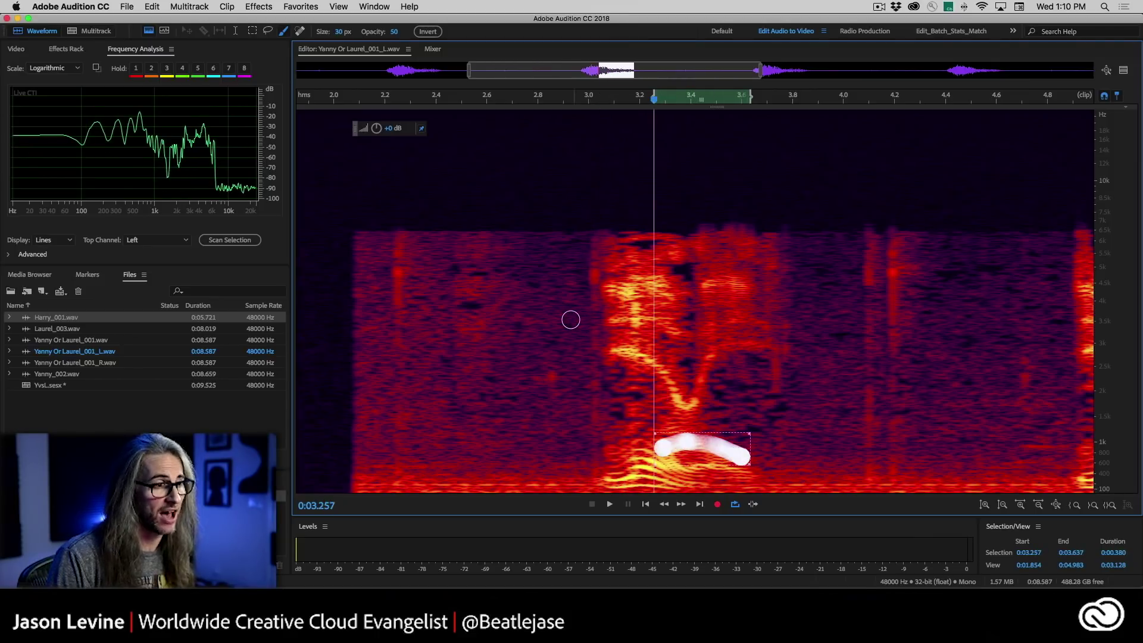
# Paint over the second word's harmonics at about 3.5 kHz, and clear the brush selection.
pyautogui.moveTo(600, 323); pyautogui.dragTo(689, 324)
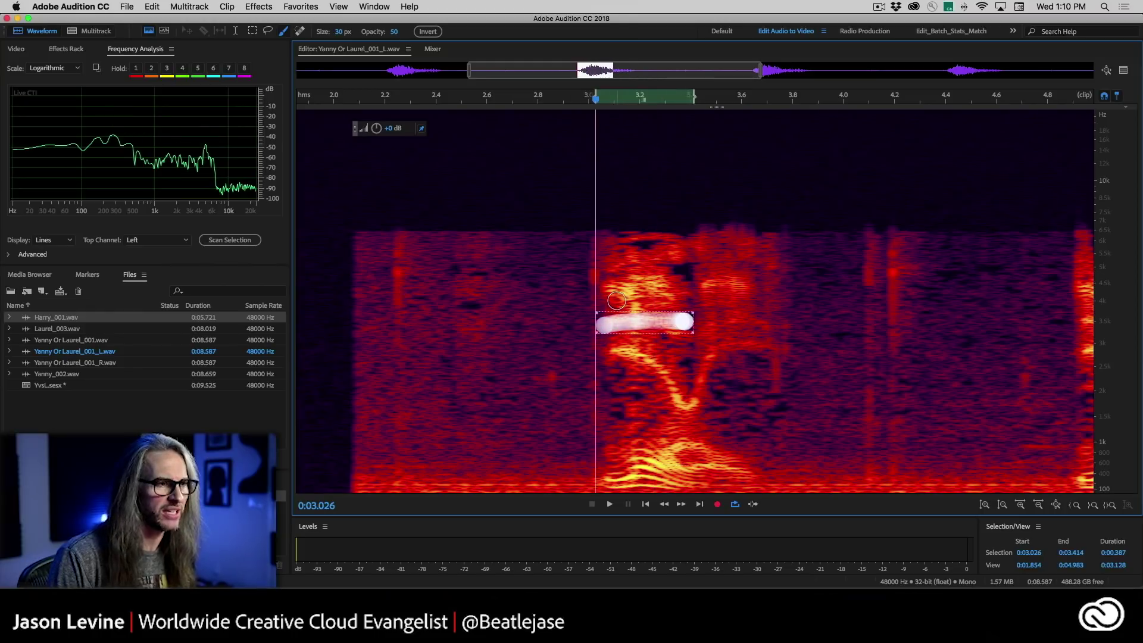
pyautogui.click(609, 294)
pyautogui.click(588, 349)
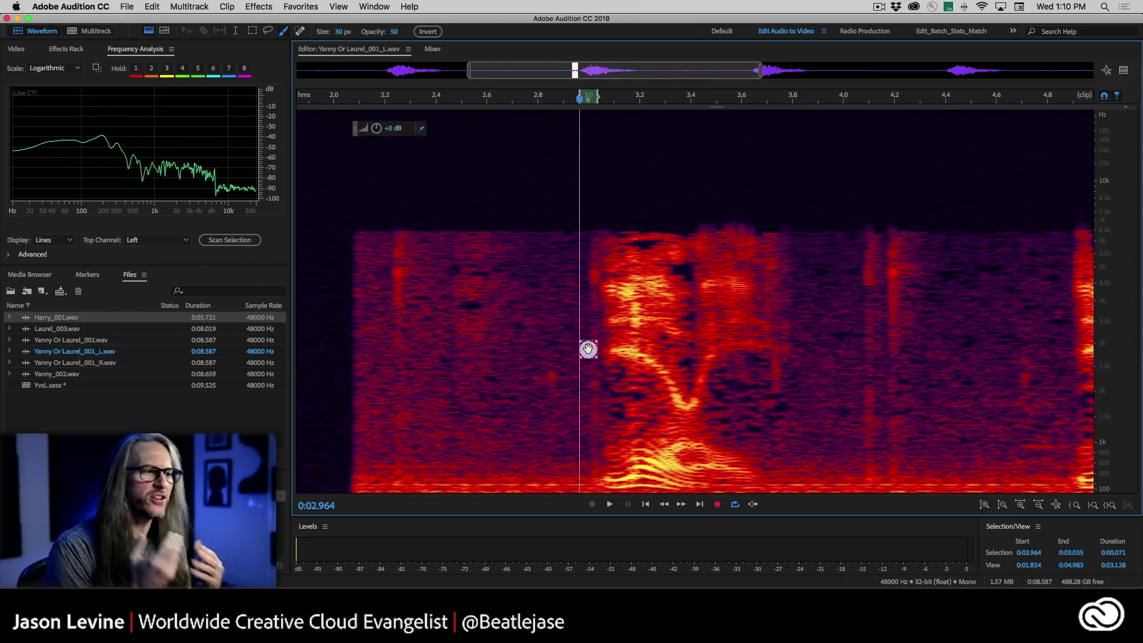
pyautogui.press('super+shift+a')
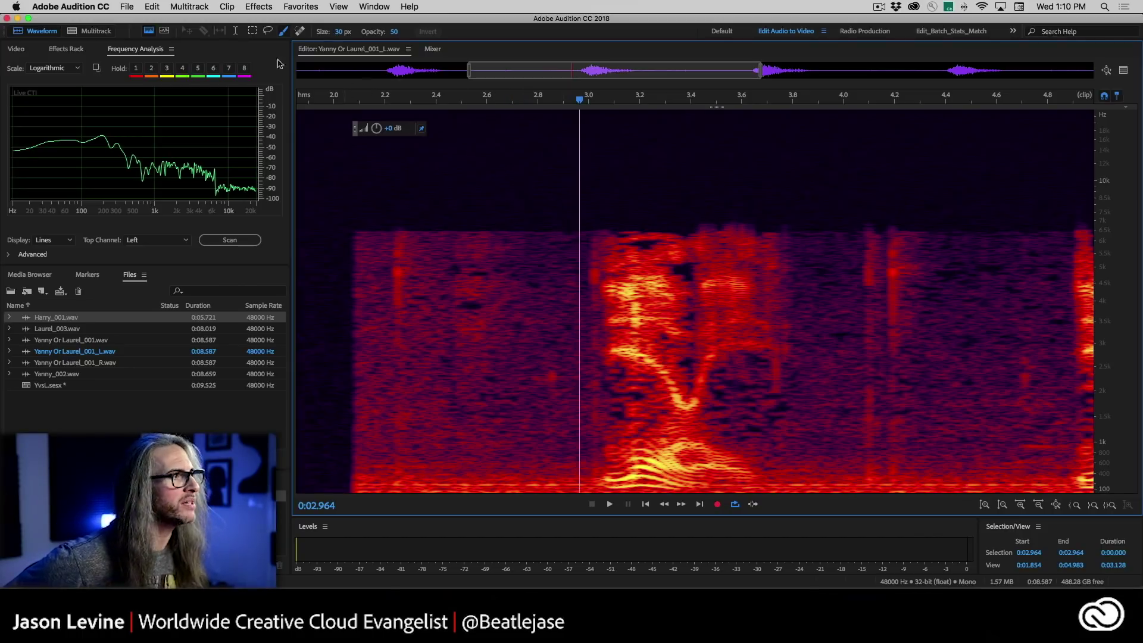
# Mark the second word below about 1.3 kHz from 0:03.006 to 0:03.800 with the Marquee Selection tool and play only that range.
pyautogui.click(253, 31)
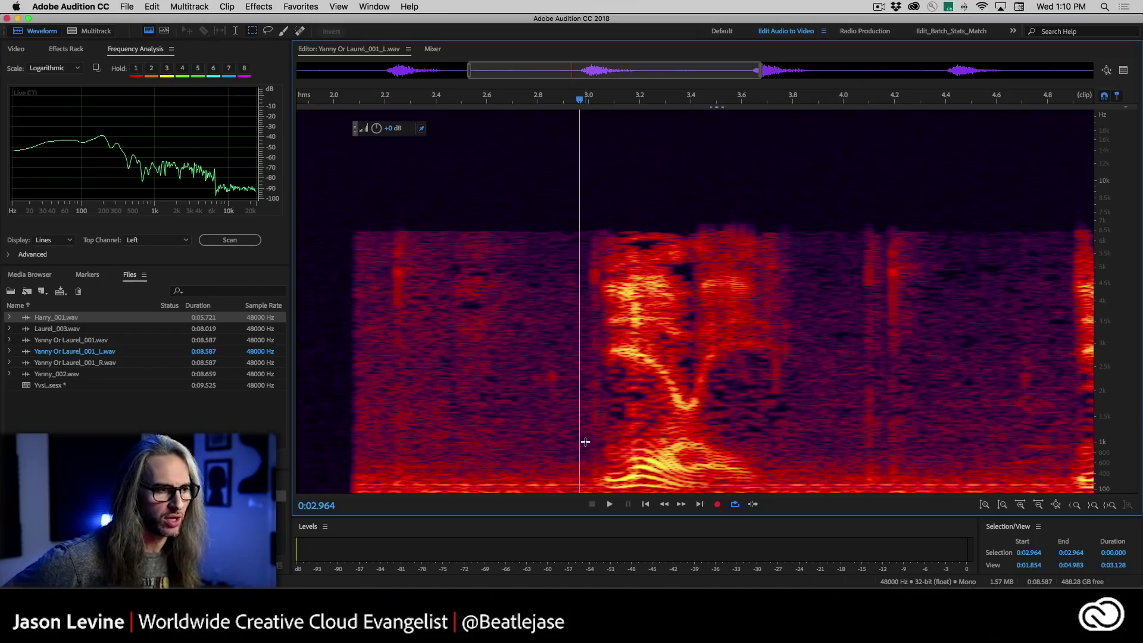
pyautogui.moveTo(589, 426); pyautogui.dragTo(793, 491)
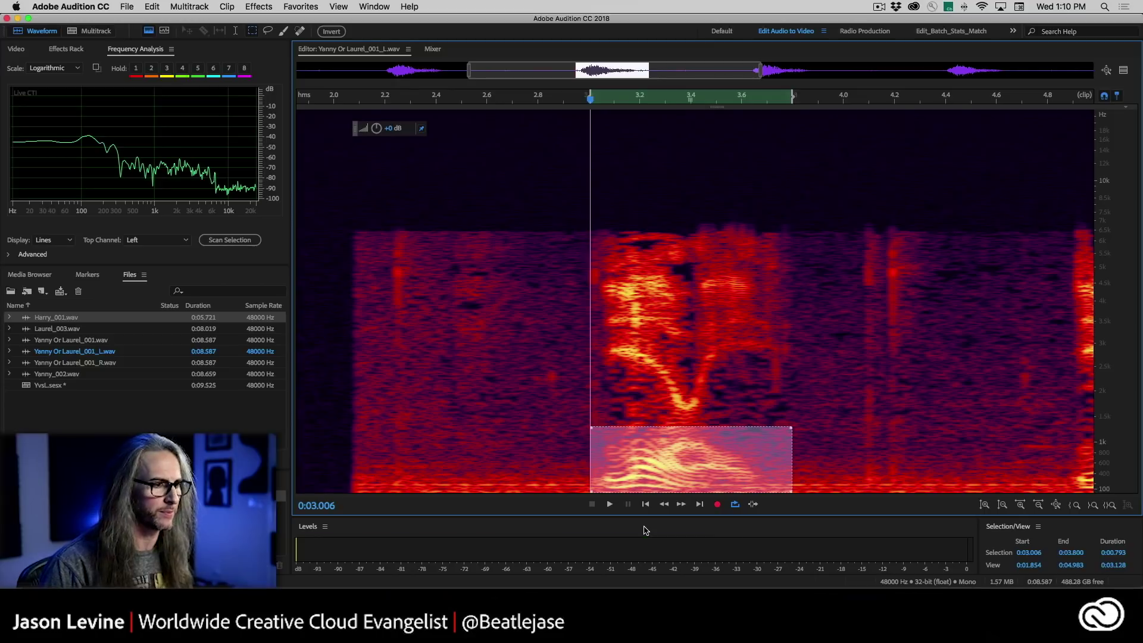
pyautogui.press('space')
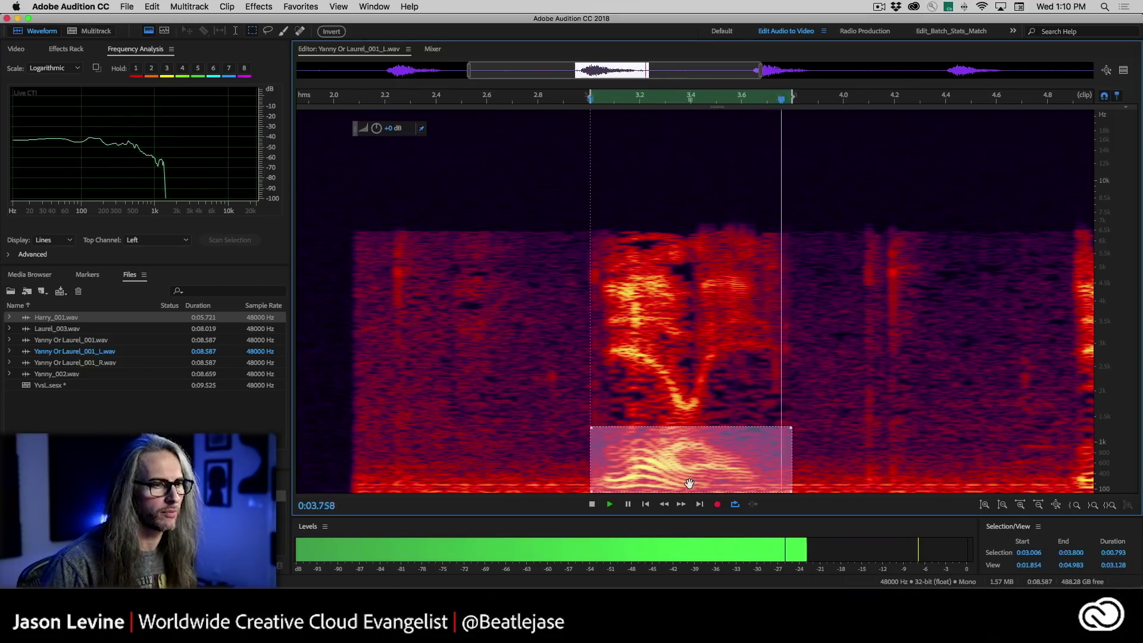
pyautogui.press('space')
# Shift the selection to the second word's upper frequencies, from about 1.3 kHz up to about 8 kHz, and play only that range.
pyautogui.moveTo(688, 483); pyautogui.dragTo(690, 230)
pyautogui.scroll(-1, 687, 396)
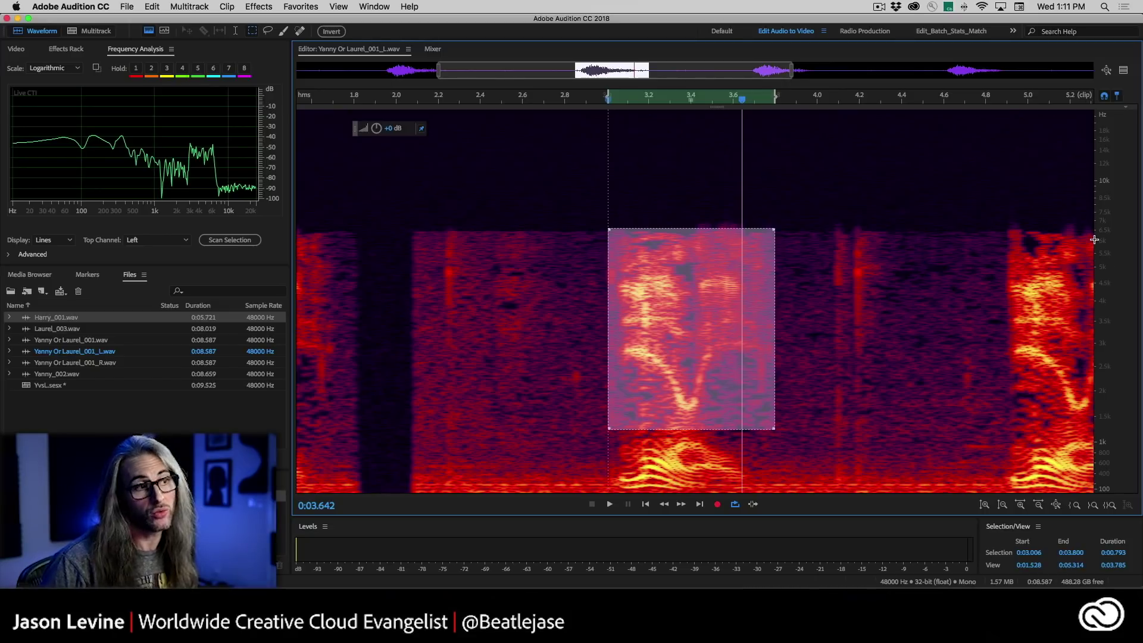
pyautogui.moveTo(671, 227); pyautogui.dragTo(671, 208)
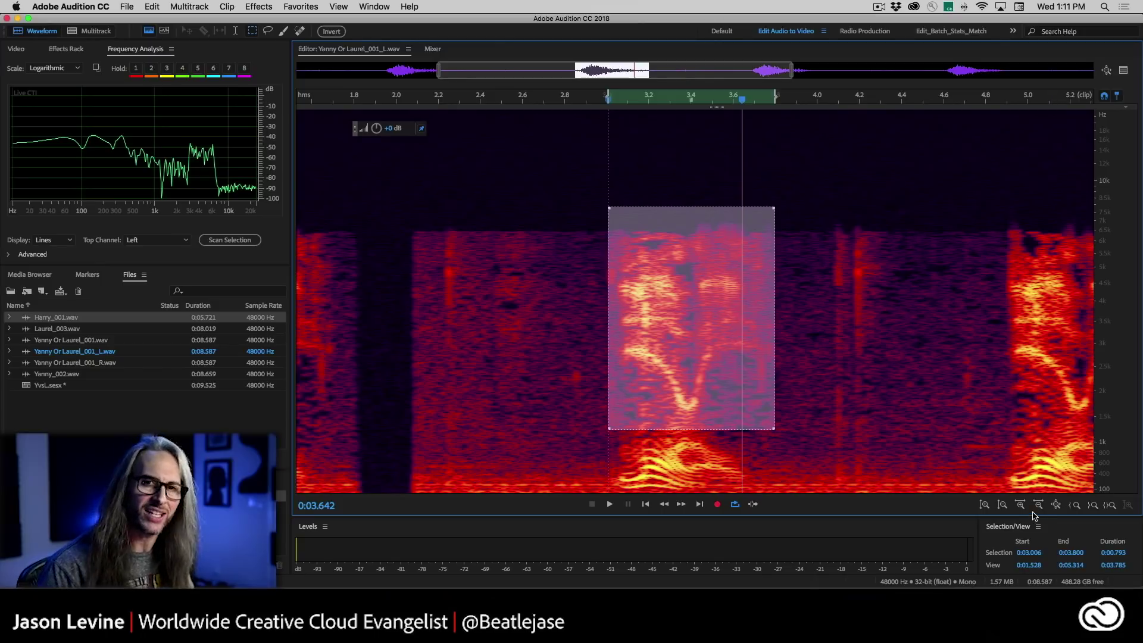
pyautogui.press('space')
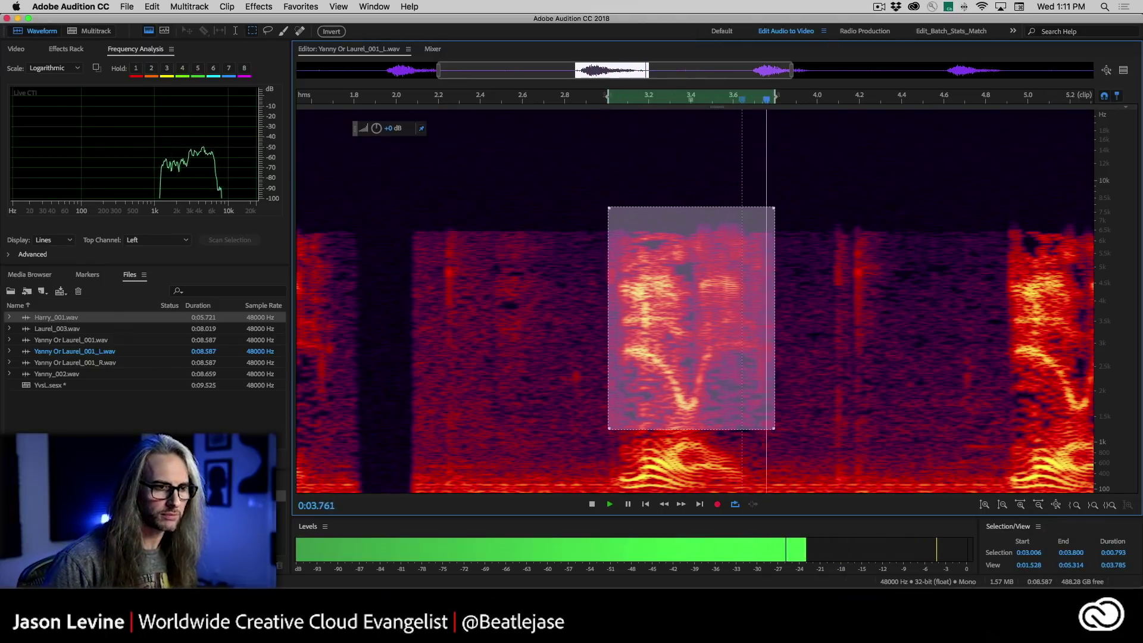
pyautogui.press('space')
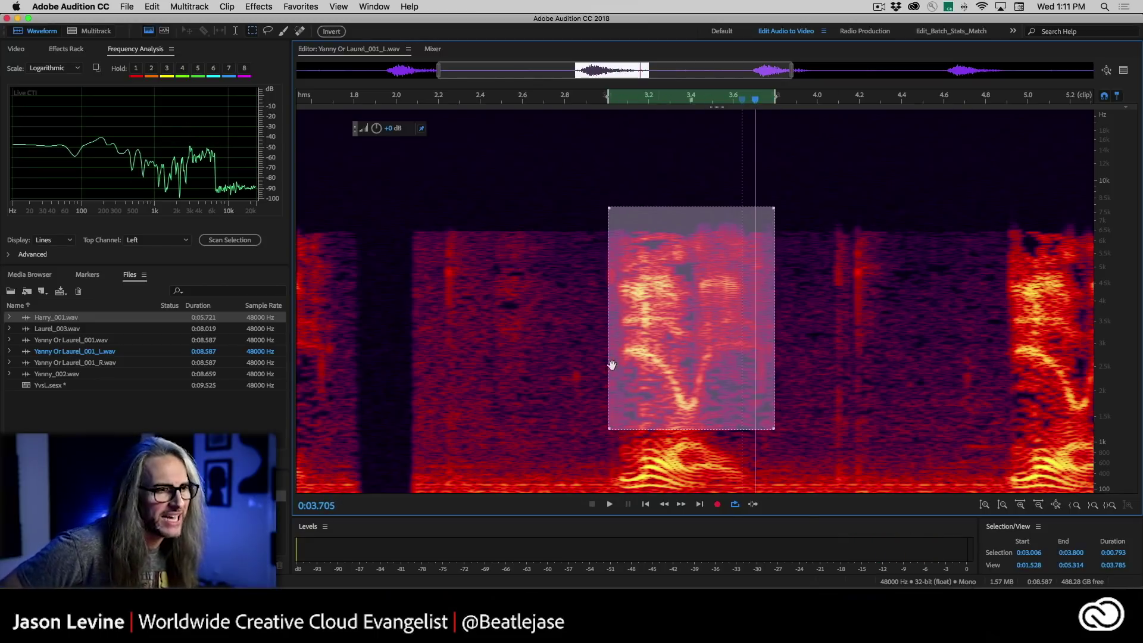
# Mark the low-frequency background before and after the second word, clear the selection, and examine the lower frequencies closely.
pyautogui.click(604, 359)
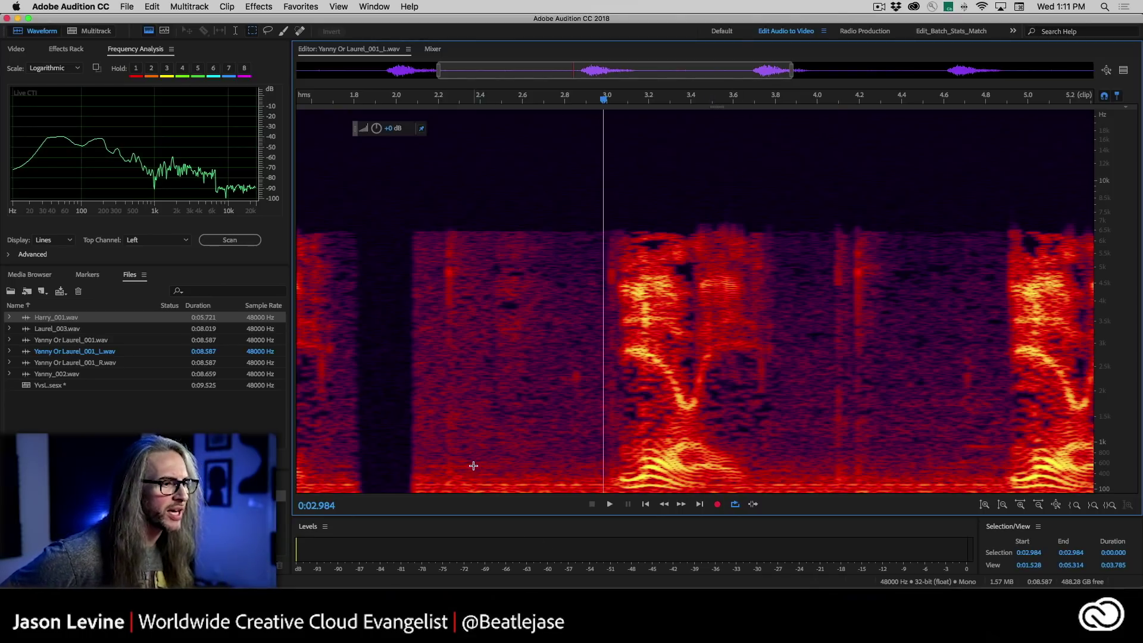
pyautogui.moveTo(473, 465)
pyautogui.mouseDown()
pyautogui.moveTo(522, 493)
pyautogui.moveTo(606, 493)
pyautogui.mouseUp()
pyautogui.moveTo(804, 461); pyautogui.dragTo(891, 493)
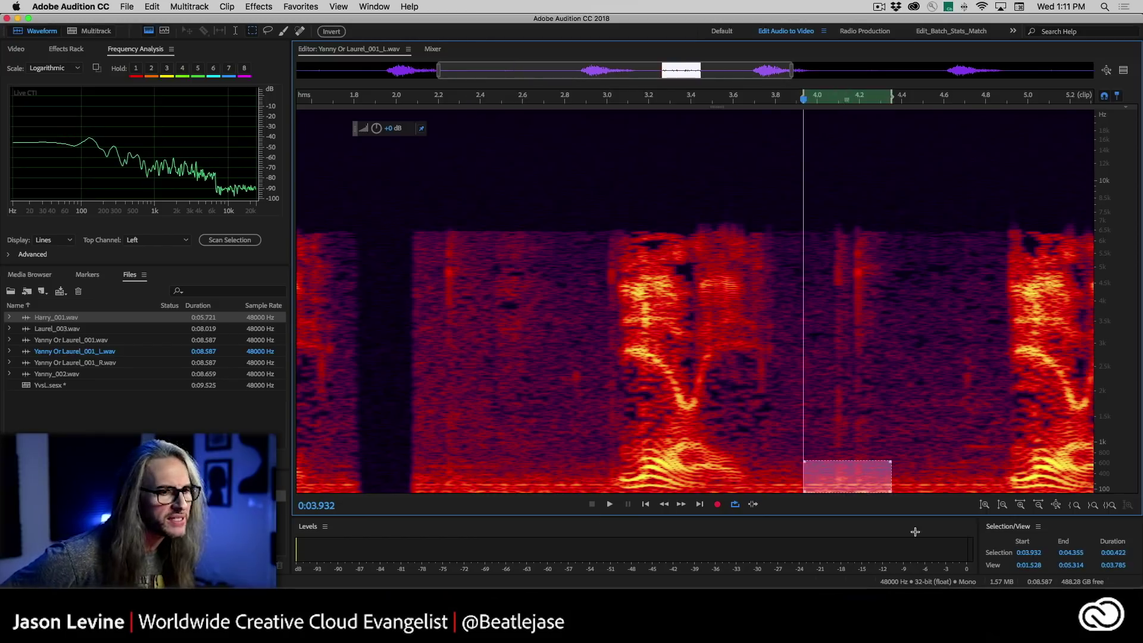
pyautogui.moveTo(915, 532); pyautogui.dragTo(987, 512)
pyautogui.click(855, 427)
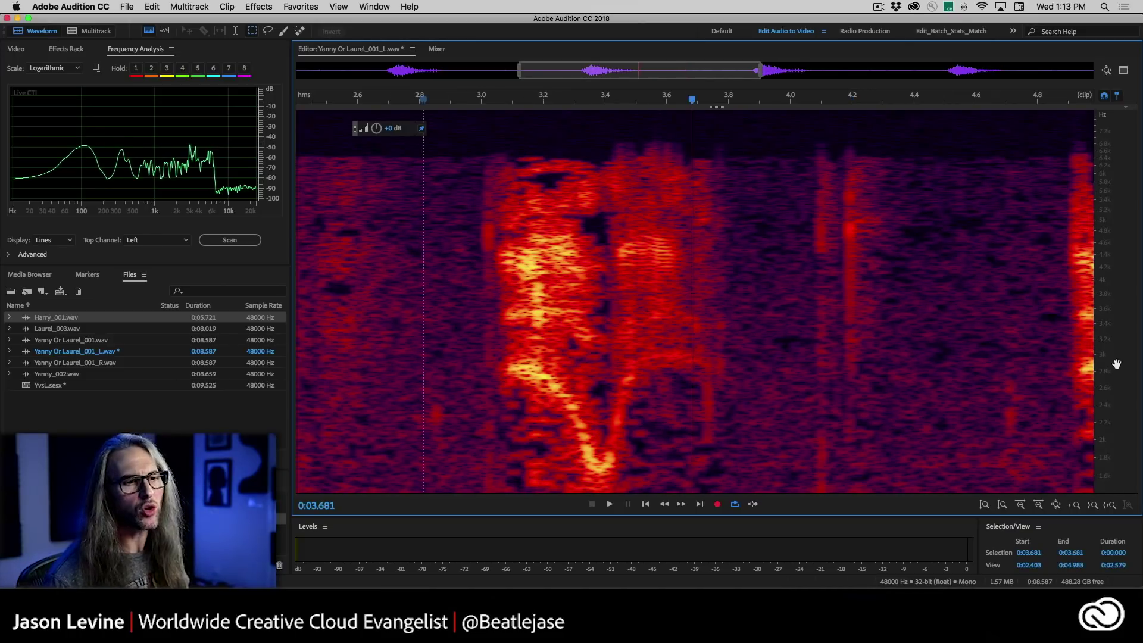
pyautogui.moveTo(1116, 364); pyautogui.dragTo(1117, 157)
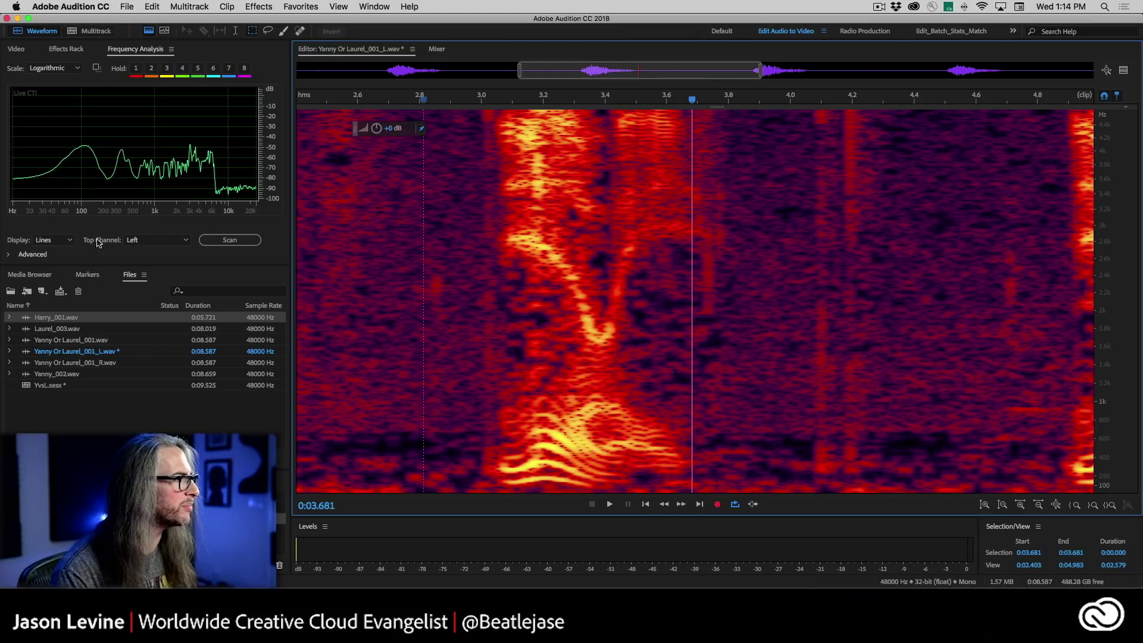
# Return to the multitrack session, mute the Yanny Or Laurel track and unmute the Yanny track.
pyautogui.press('0')
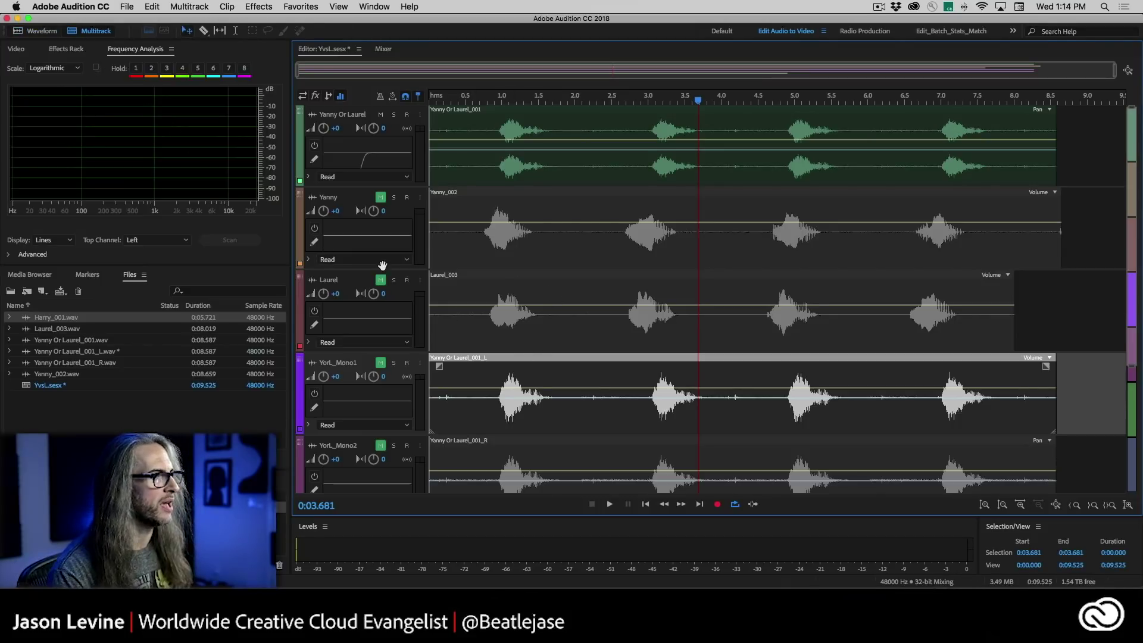
pyautogui.click(379, 115)
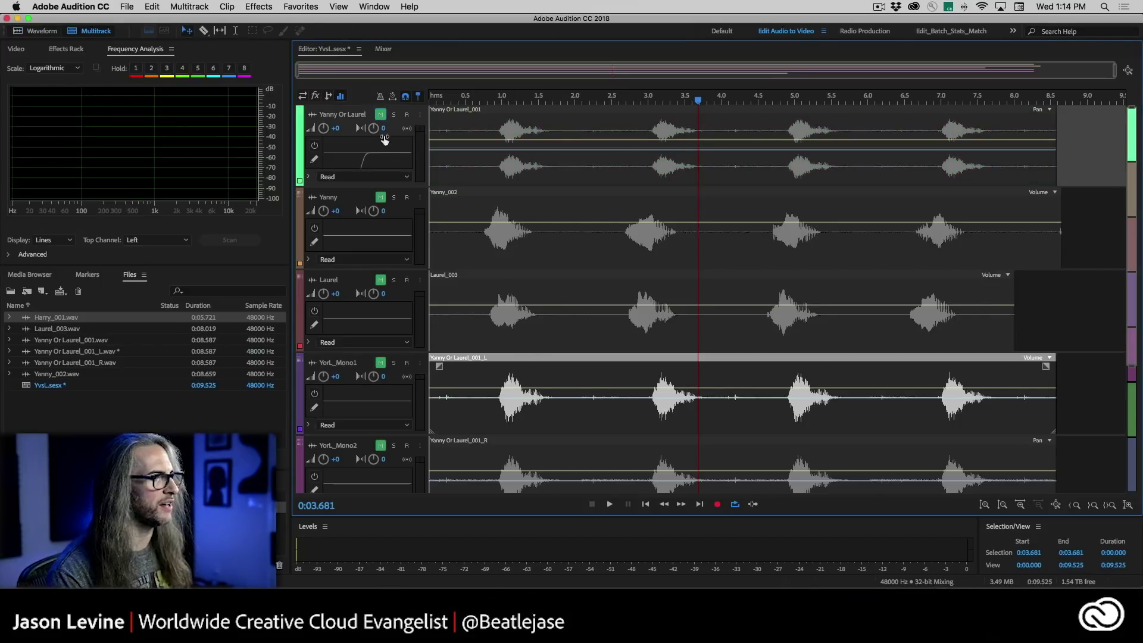
pyautogui.click(380, 197)
# Play the Yanny track from just before its first word, restart from 0:00.601, and stop after the third word.
pyautogui.click(482, 97)
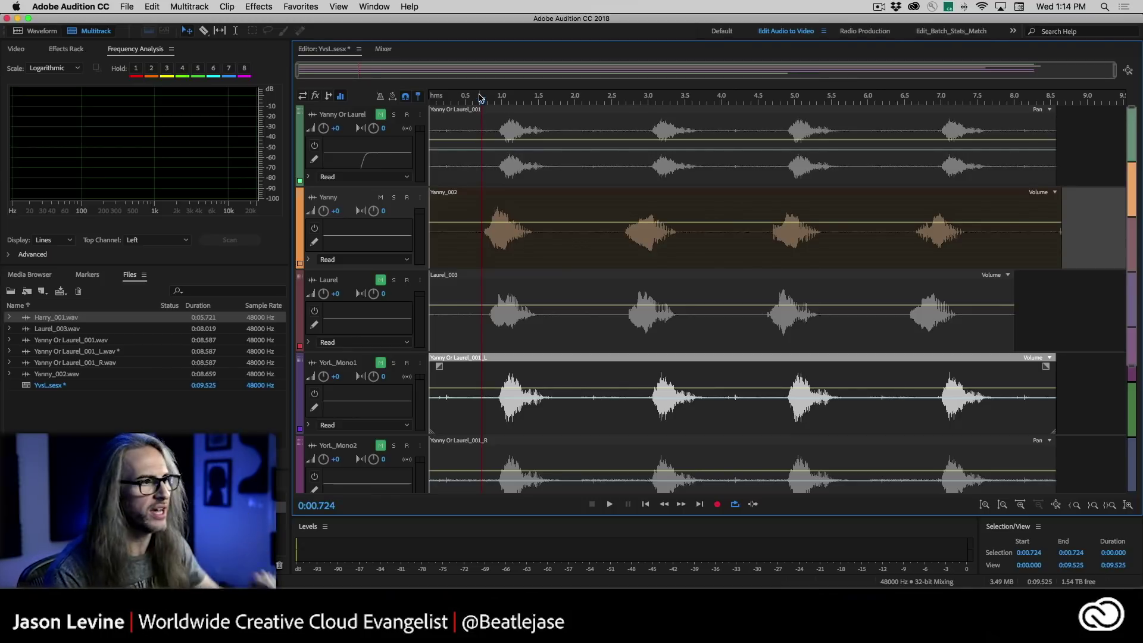
pyautogui.click(476, 99)
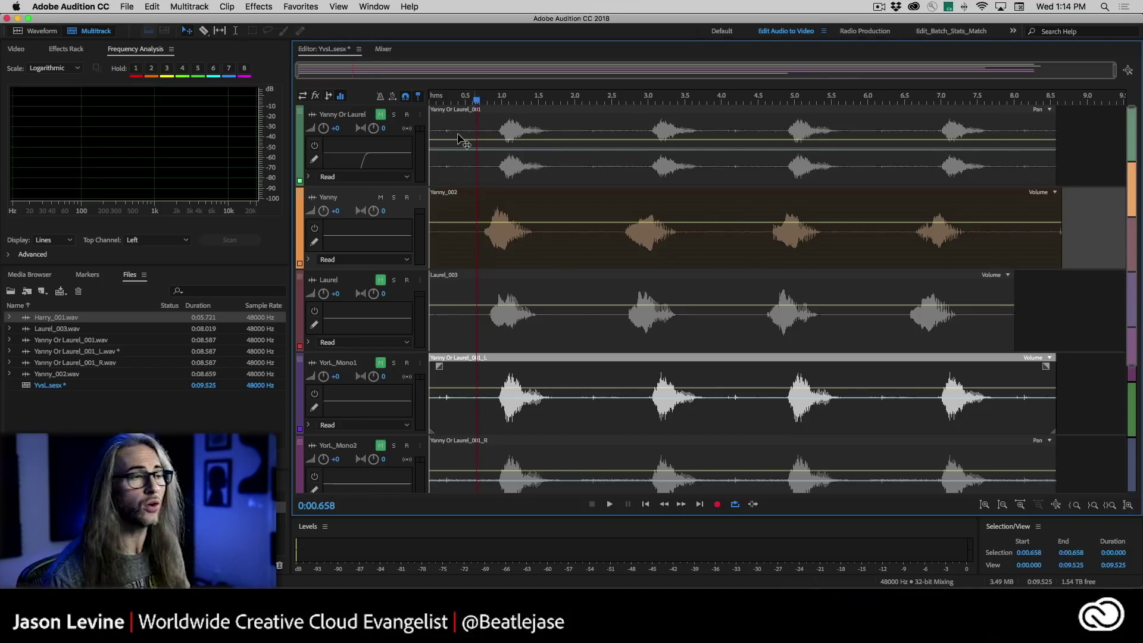
pyautogui.press('space')
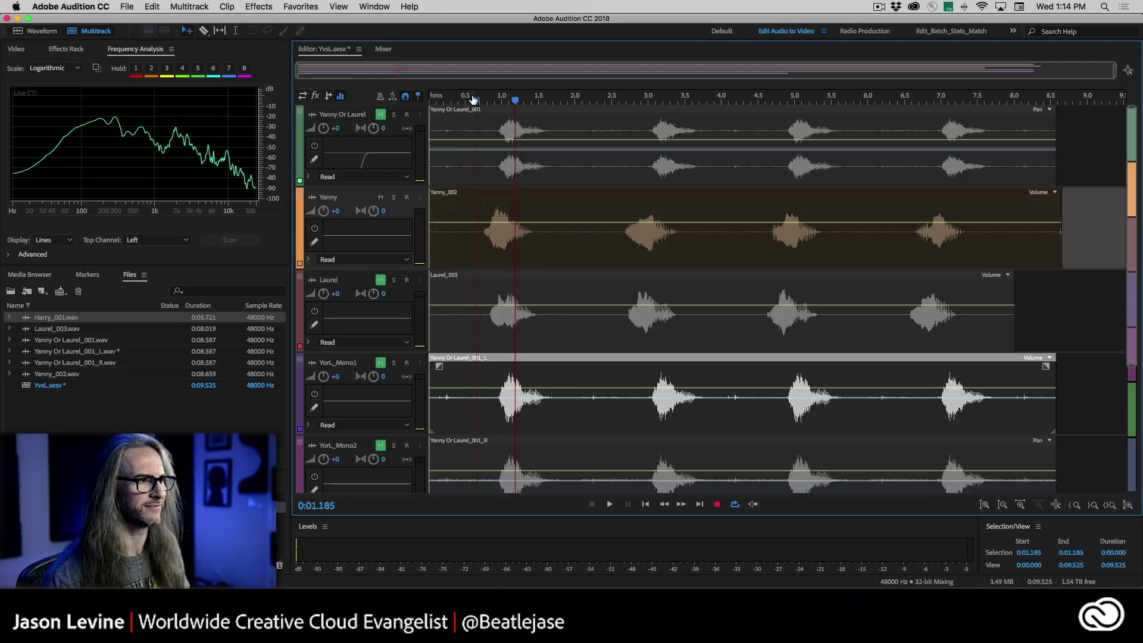
pyautogui.click(472, 99)
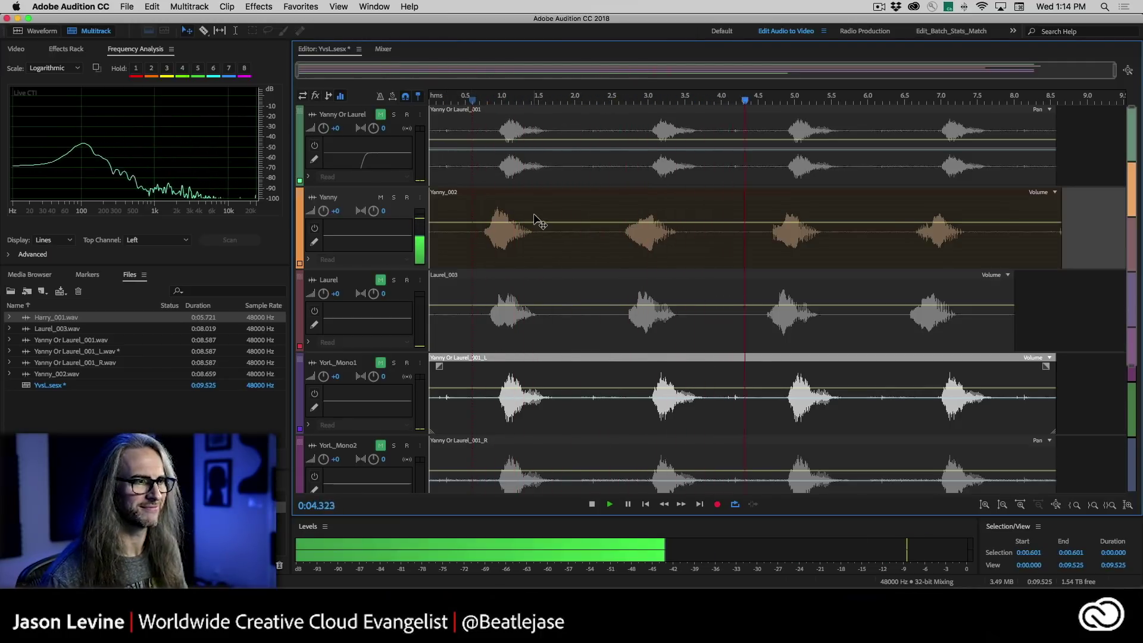
pyautogui.press('space')
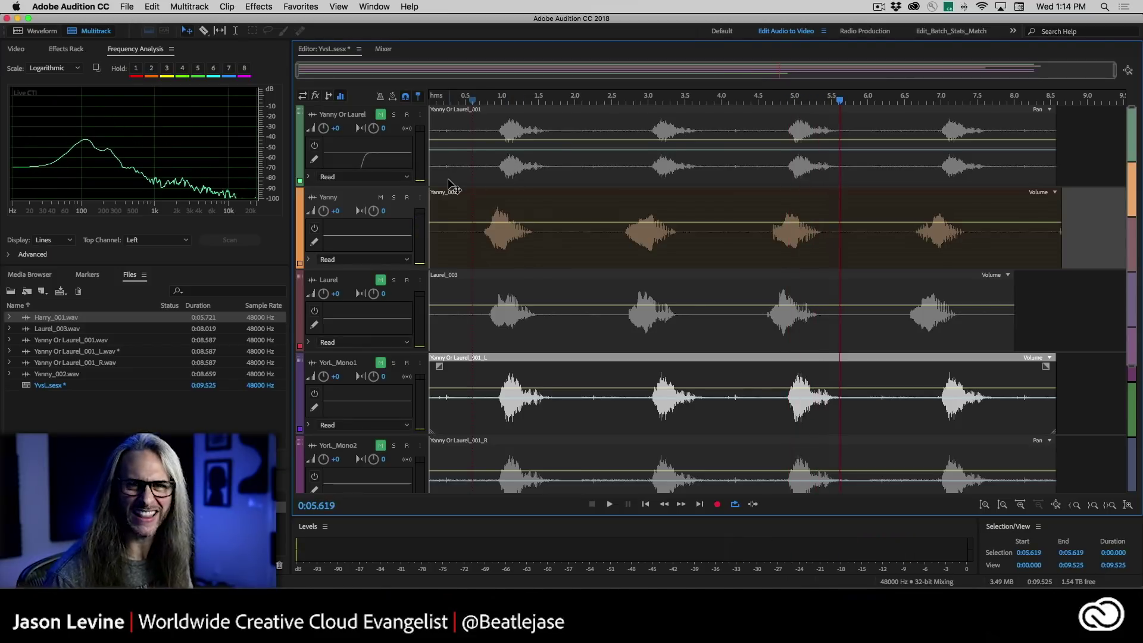
# Mute the Yanny track, unmute the Laurel track and play it from 0:00.533 through its fourth word.
pyautogui.click(468, 100)
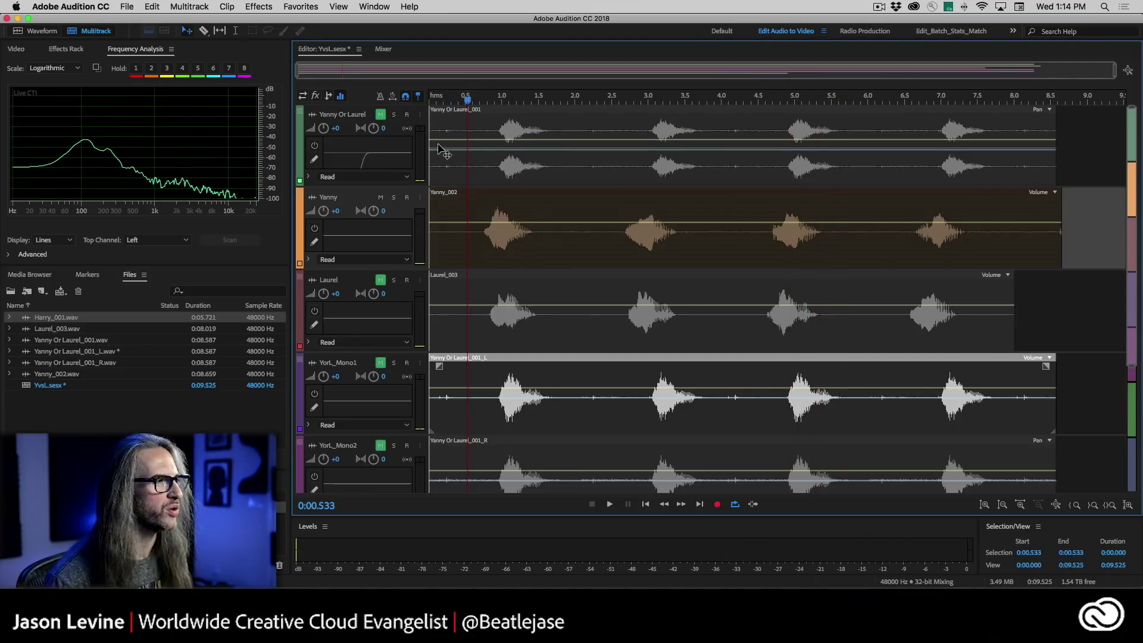
pyautogui.click(380, 198)
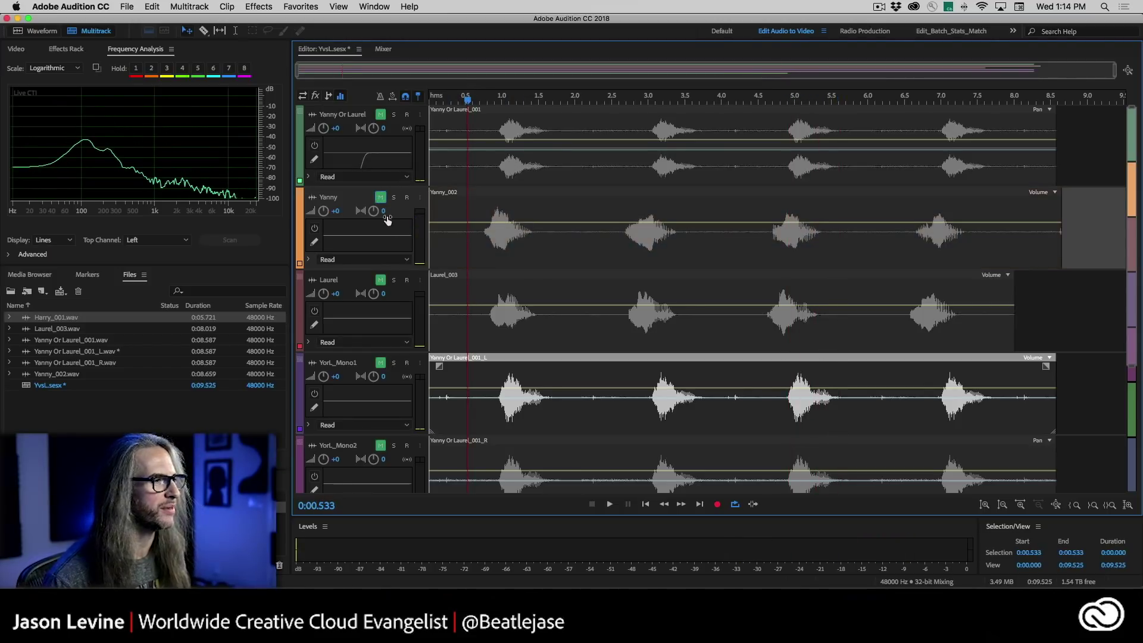
pyautogui.click(380, 281)
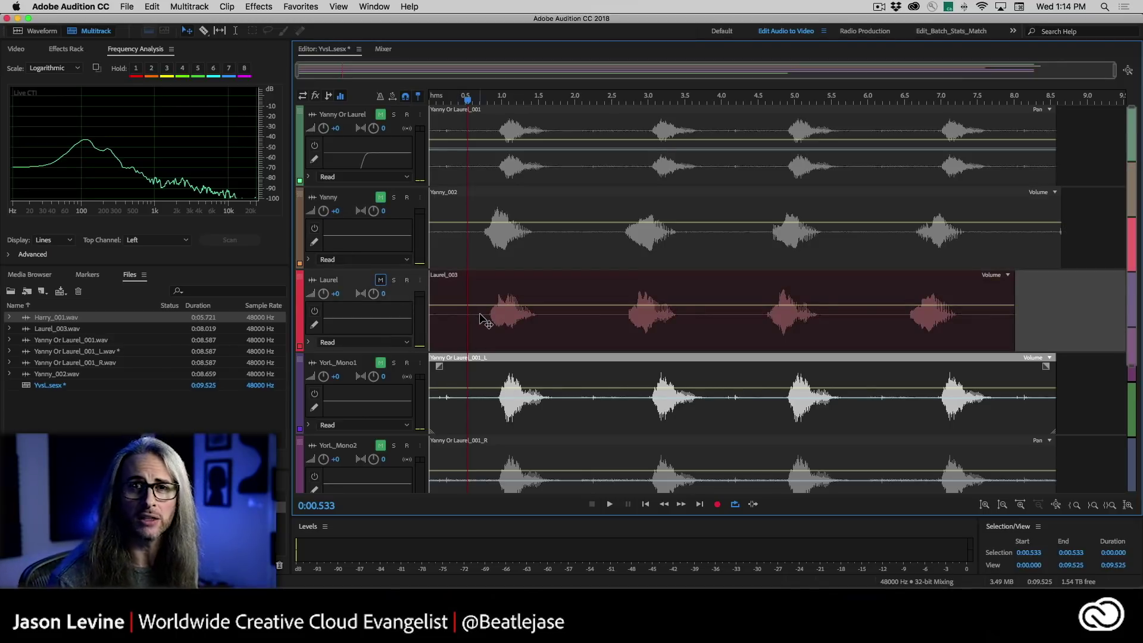
pyautogui.press('space')
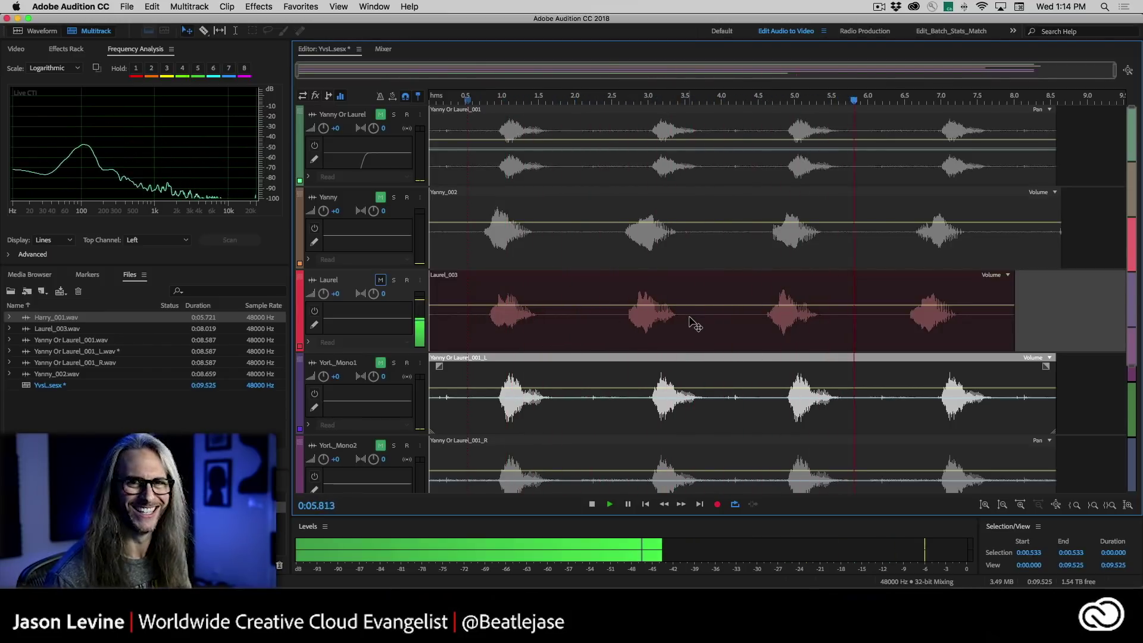
pyautogui.press('space')
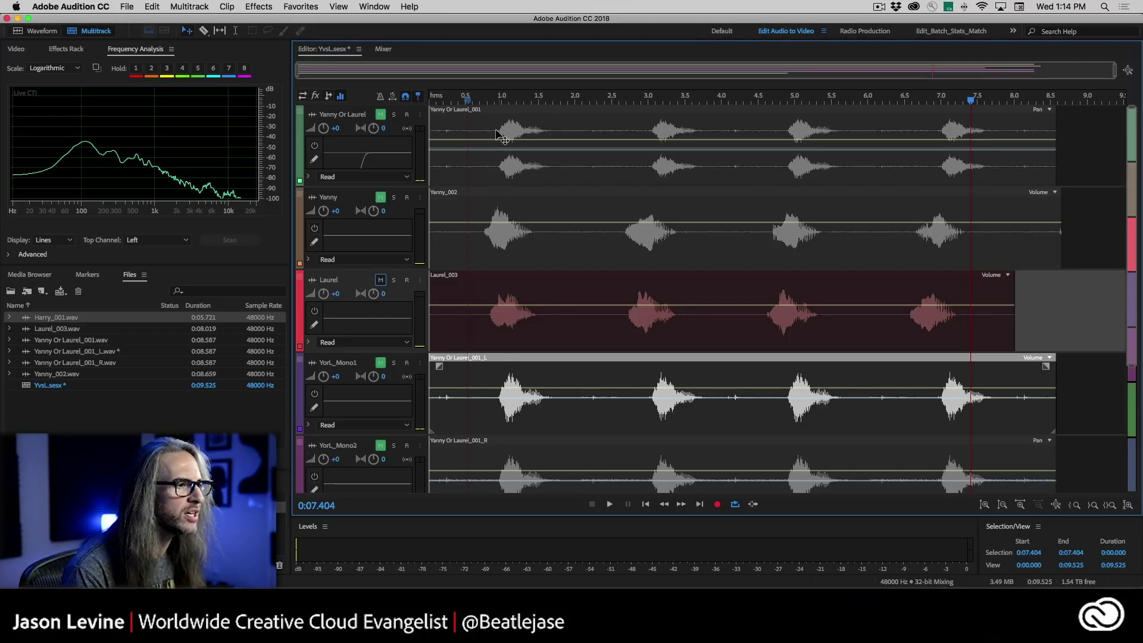
# Open the Laurel clip in the spectral view and examine its first word closely, concentrating on frequencies below about 3.5 kHz.
pyautogui.doubleClick(486, 291)
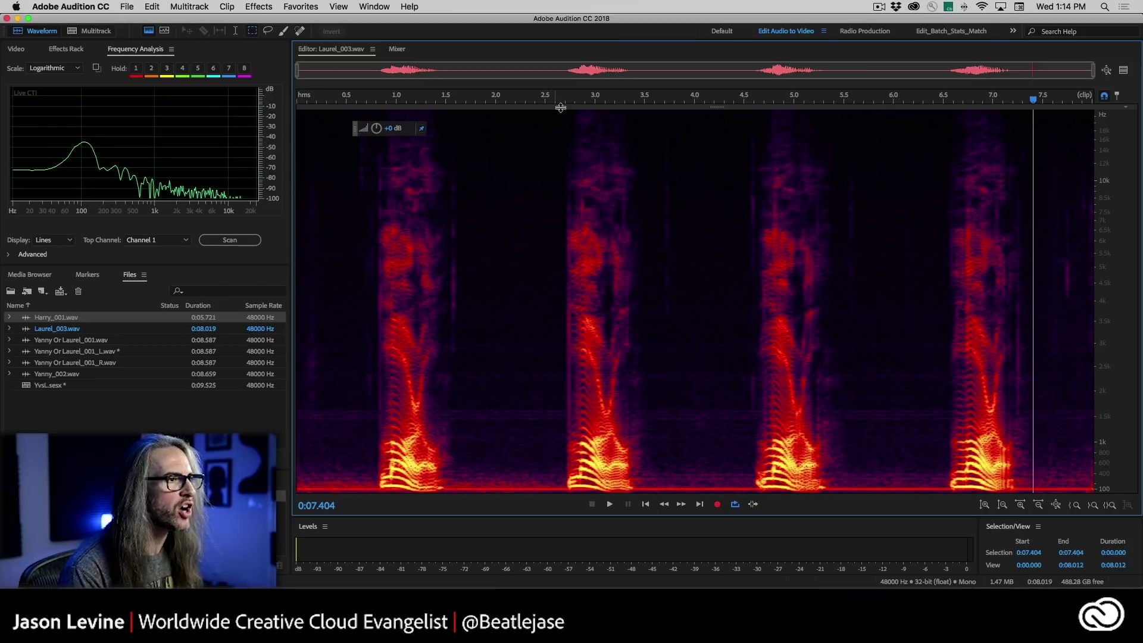
pyautogui.moveTo(551, 102); pyautogui.dragTo(678, 101)
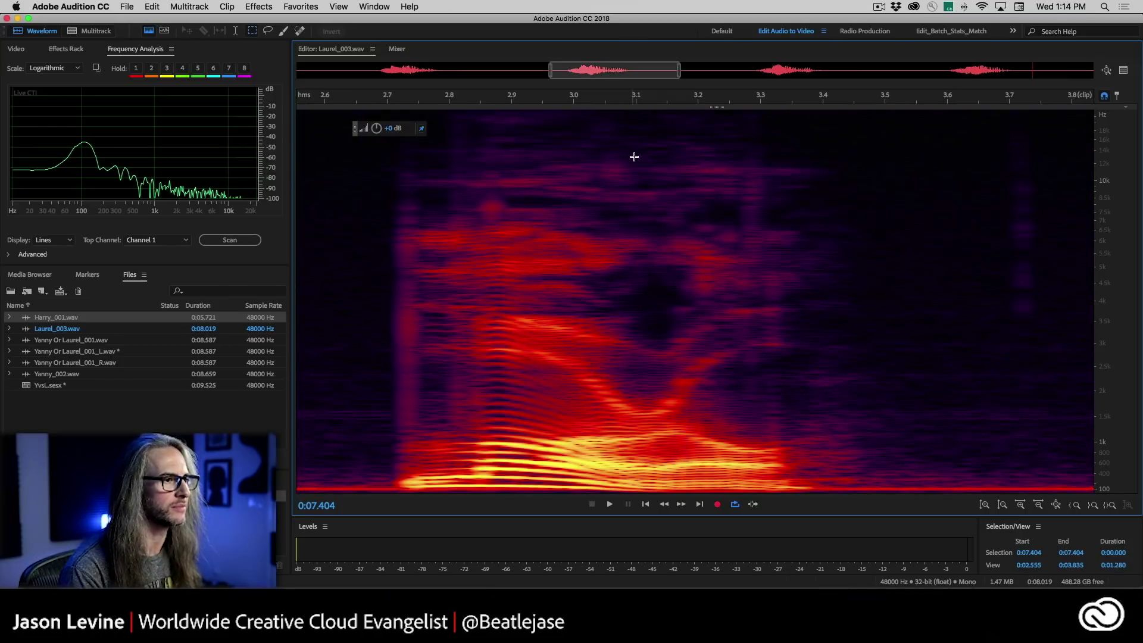
pyautogui.moveTo(576, 69); pyautogui.dragTo(324, 72)
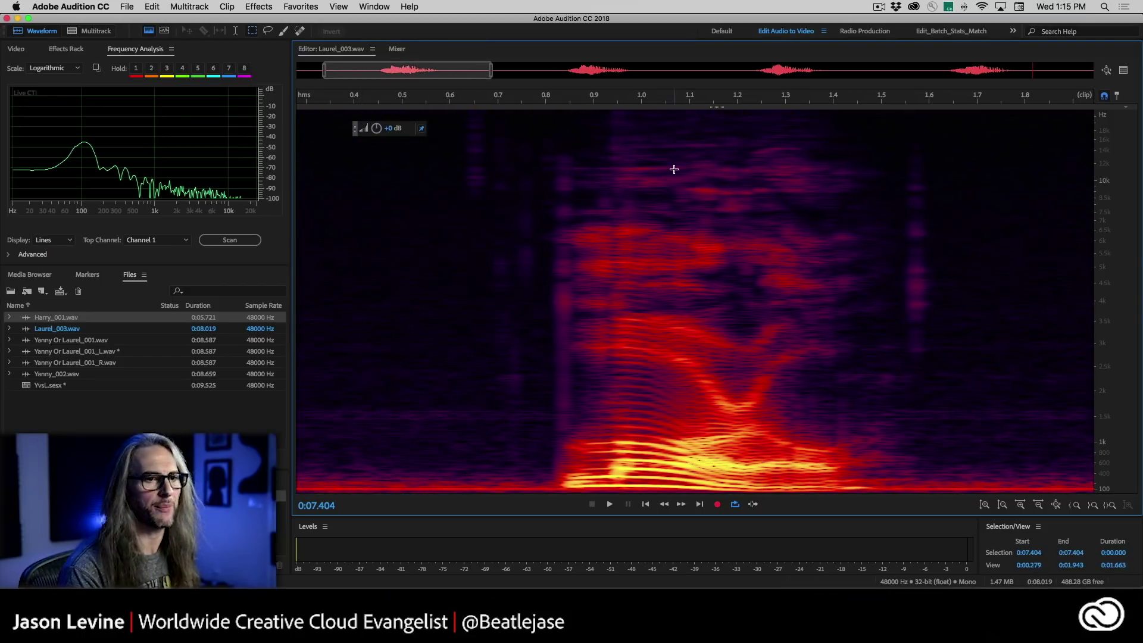
pyautogui.moveTo(1112, 344); pyautogui.dragTo(1085, 527)
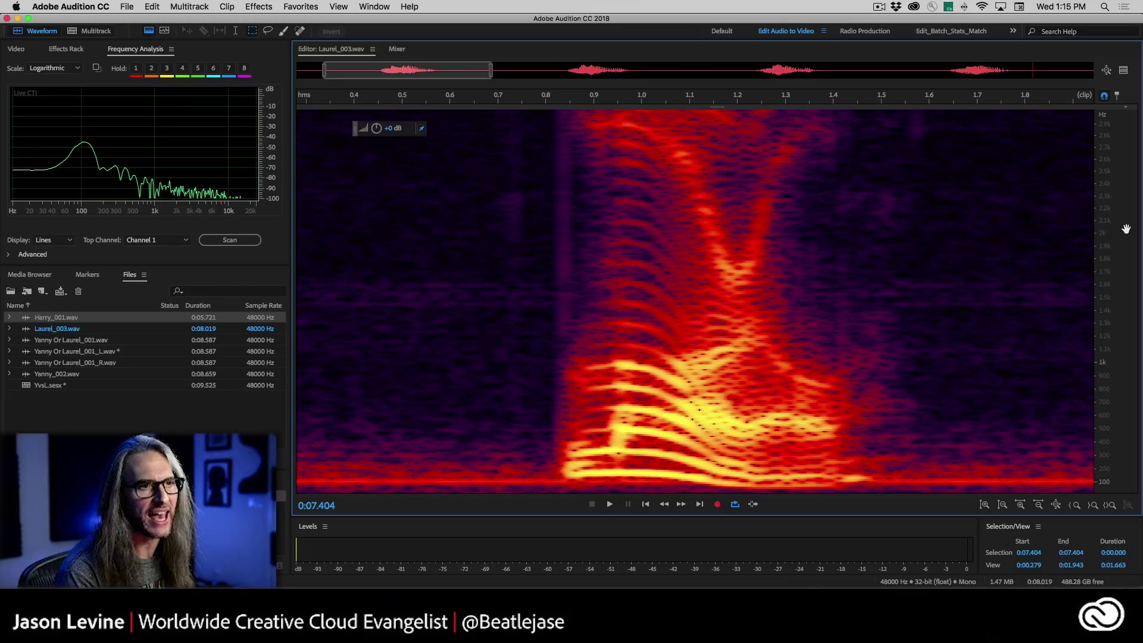
pyautogui.scroll(-3, 1126, 229)
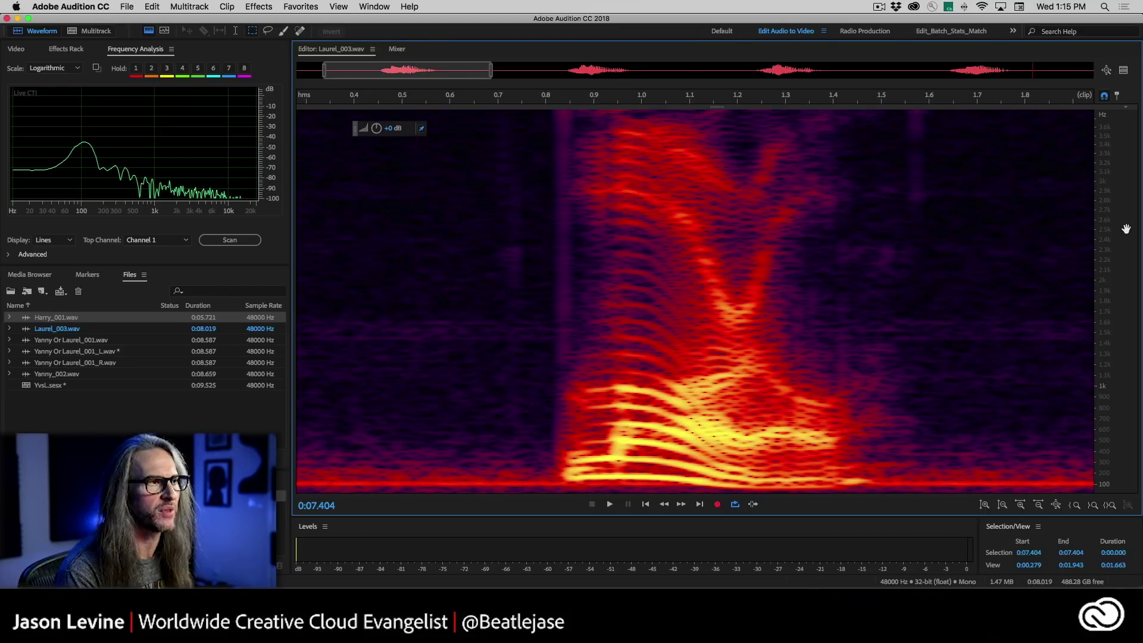
pyautogui.moveTo(493, 73); pyautogui.dragTo(448, 73)
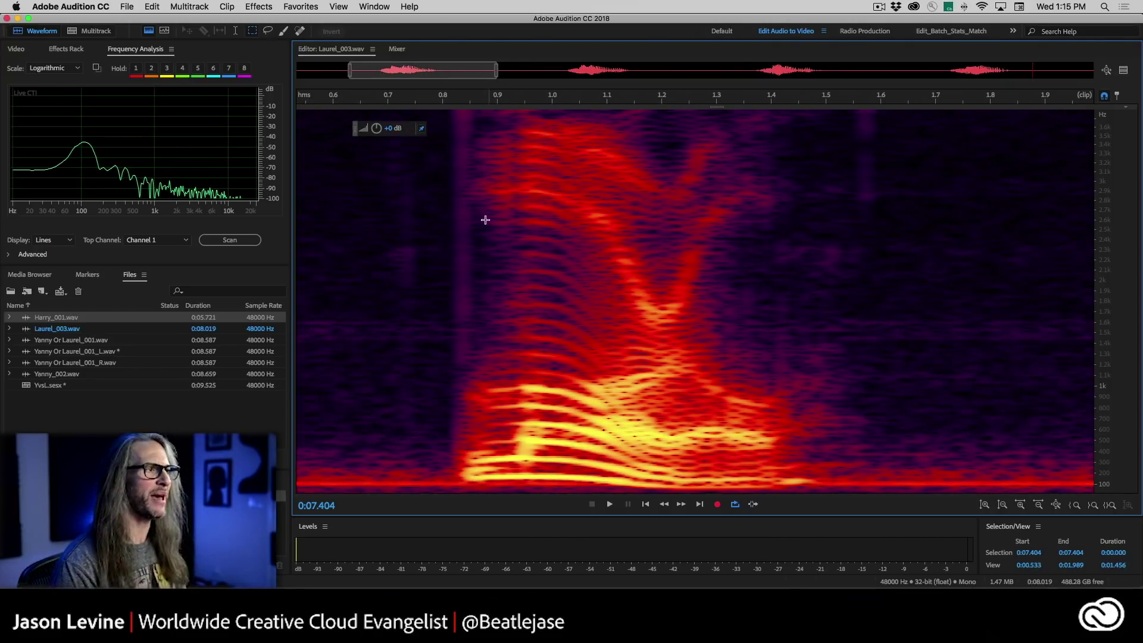
# Trace the Laurel word's V-shaped band from about 0:00.887 to 0:01.381 with the Paintbrush Selection tool, and its harmonics below 1 kHz.
pyautogui.click(284, 30)
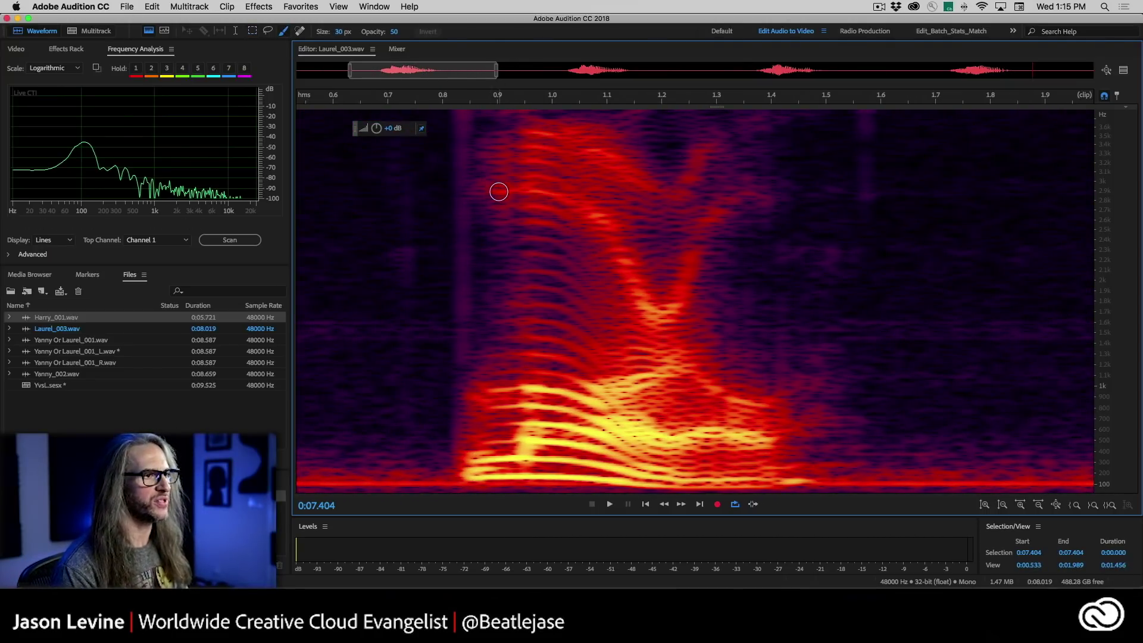
pyautogui.moveTo(500, 190)
pyautogui.mouseDown()
pyautogui.moveTo(559, 194)
pyautogui.moveTo(600, 223)
pyautogui.moveTo(657, 309)
pyautogui.moveTo(679, 300)
pyautogui.moveTo(755, 203)
pyautogui.mouseUp()
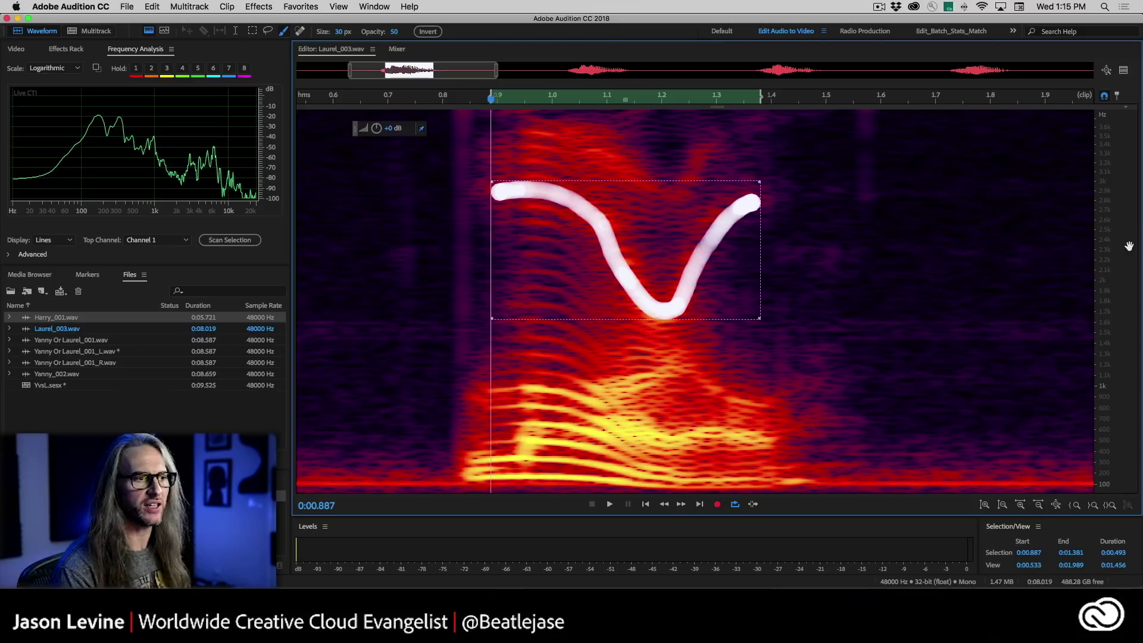
pyautogui.moveTo(465, 478)
pyautogui.mouseDown()
pyautogui.moveTo(506, 465)
pyautogui.moveTo(703, 482)
pyautogui.mouseUp()
pyautogui.click(468, 445)
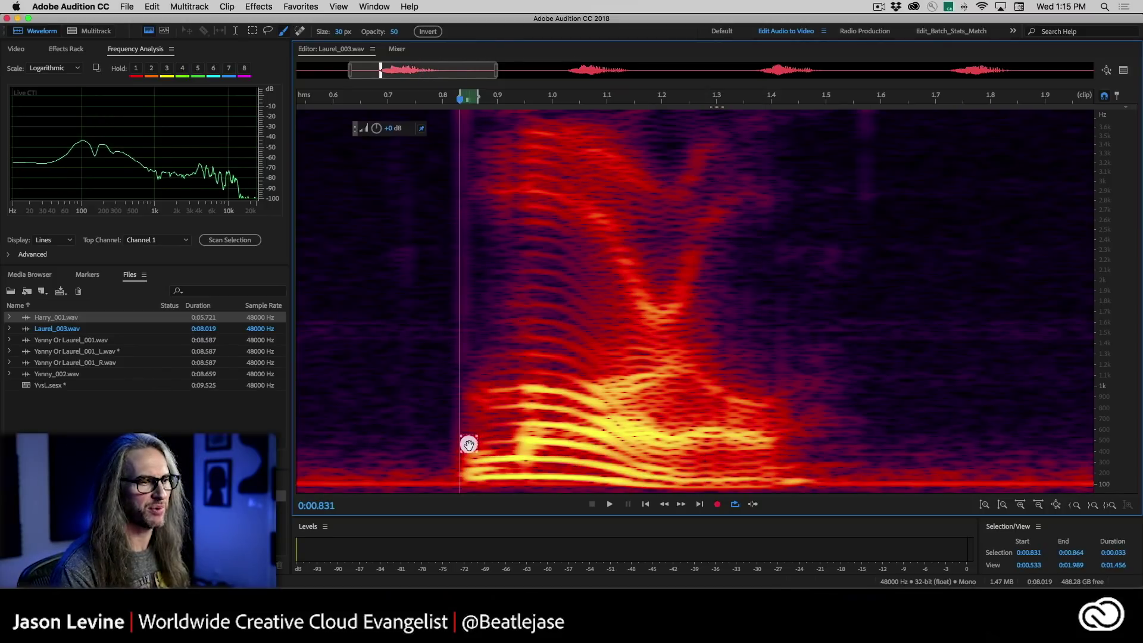
pyautogui.moveTo(524, 418); pyautogui.dragTo(749, 450)
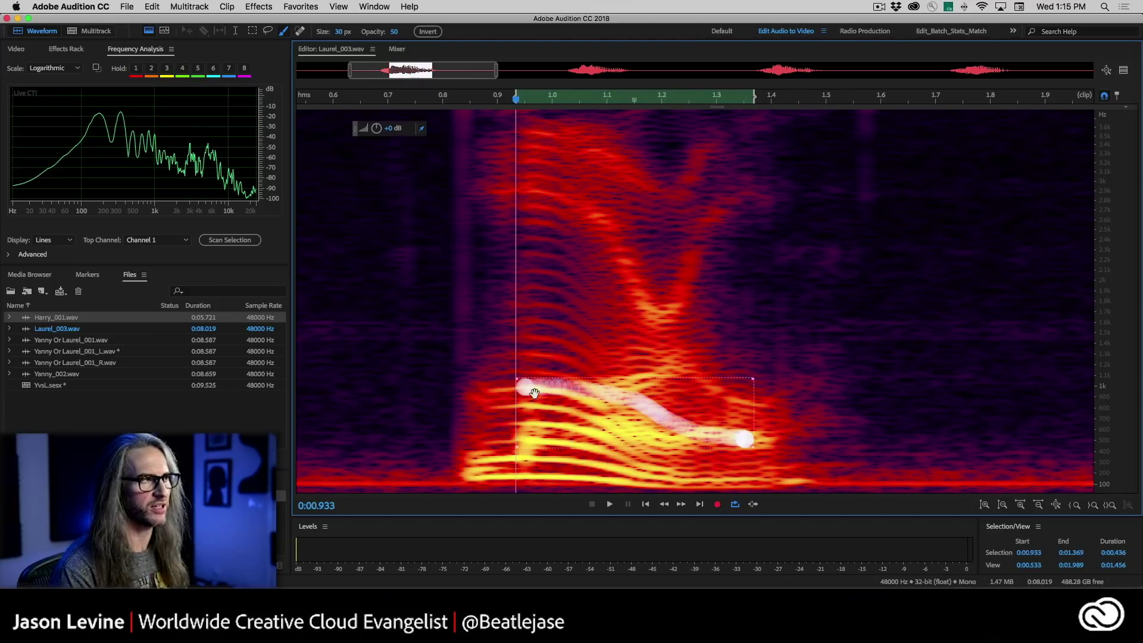
pyautogui.click(457, 366)
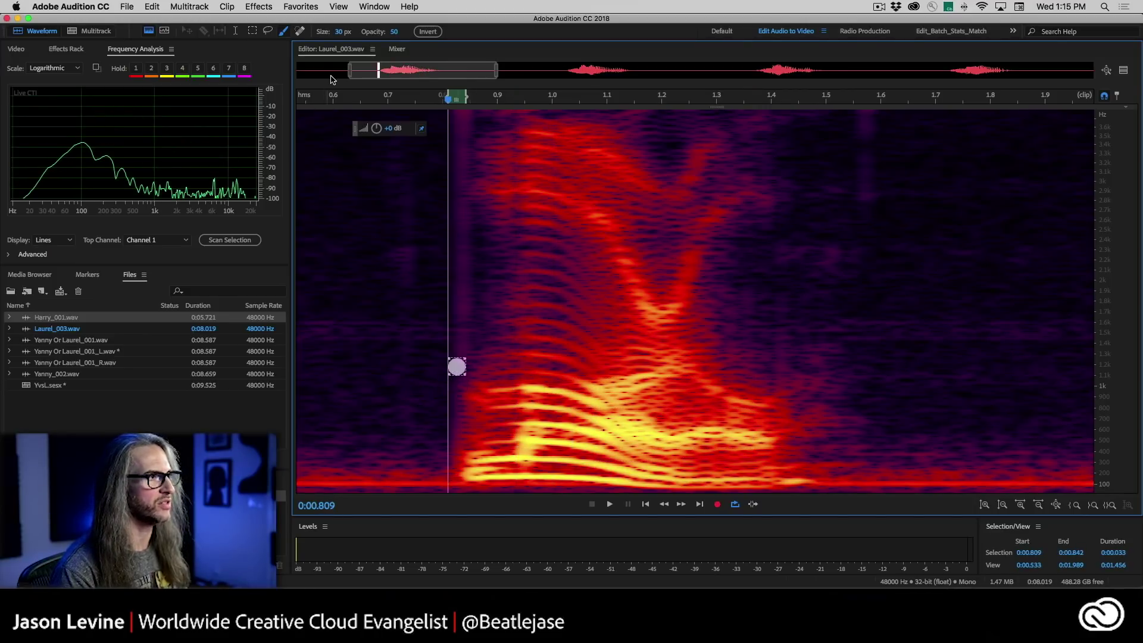
# Open Yanny_002.wav and examine its first word closely, concentrating on frequencies below about 3 kHz.
pyautogui.doubleClick(51, 375)
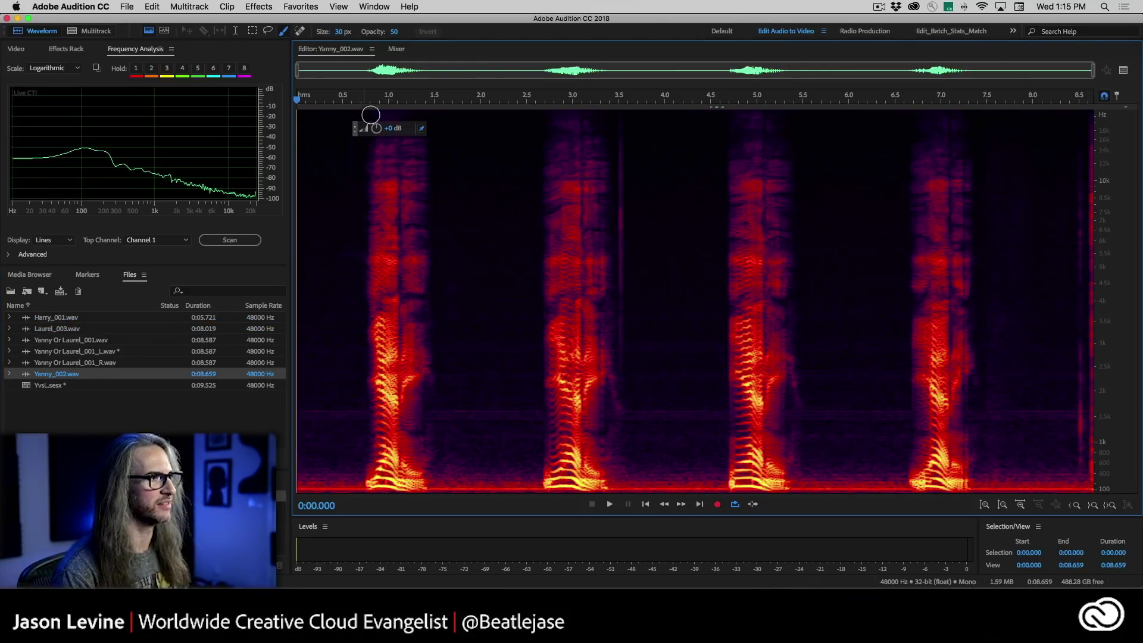
pyautogui.moveTo(353, 102); pyautogui.dragTo(444, 103)
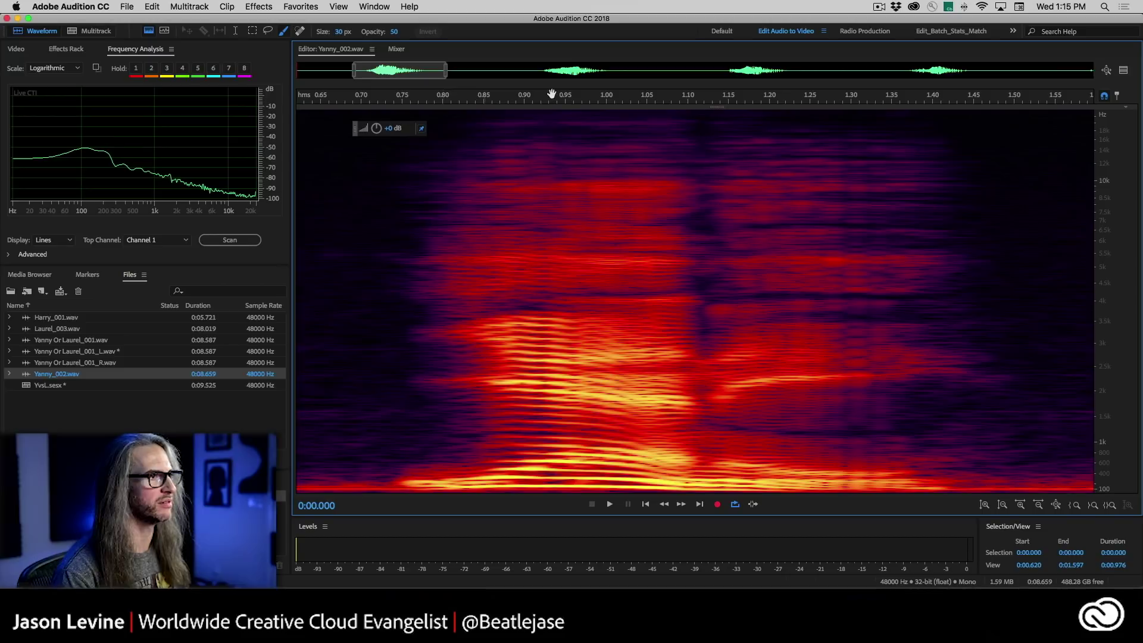
pyautogui.scroll(-2, 572, 99)
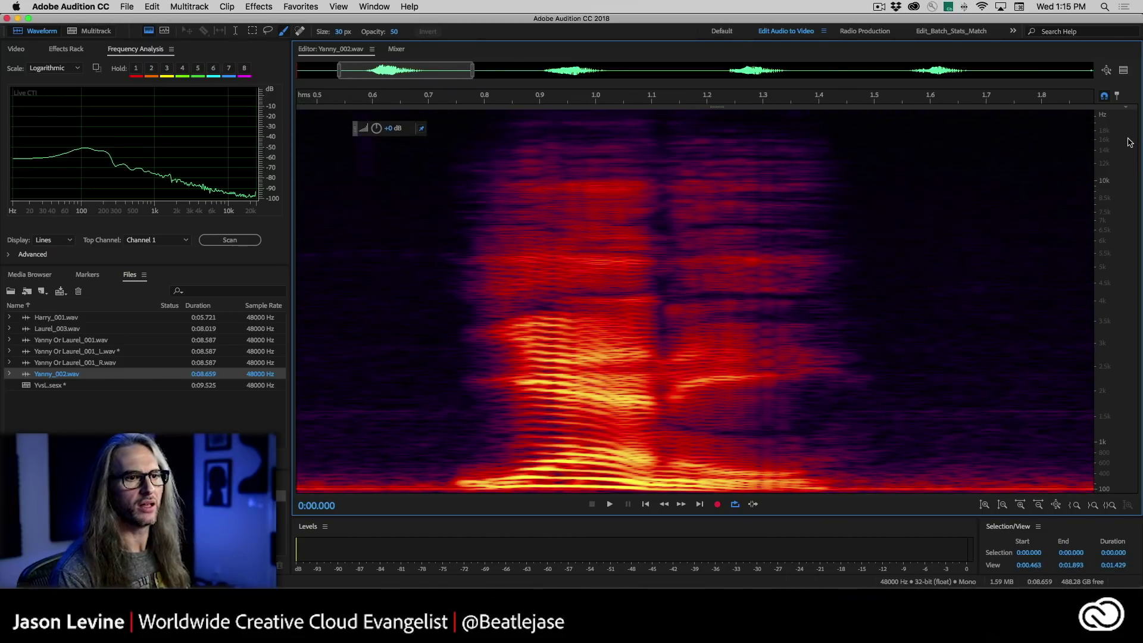
pyautogui.moveTo(1105, 343); pyautogui.dragTo(1110, 496)
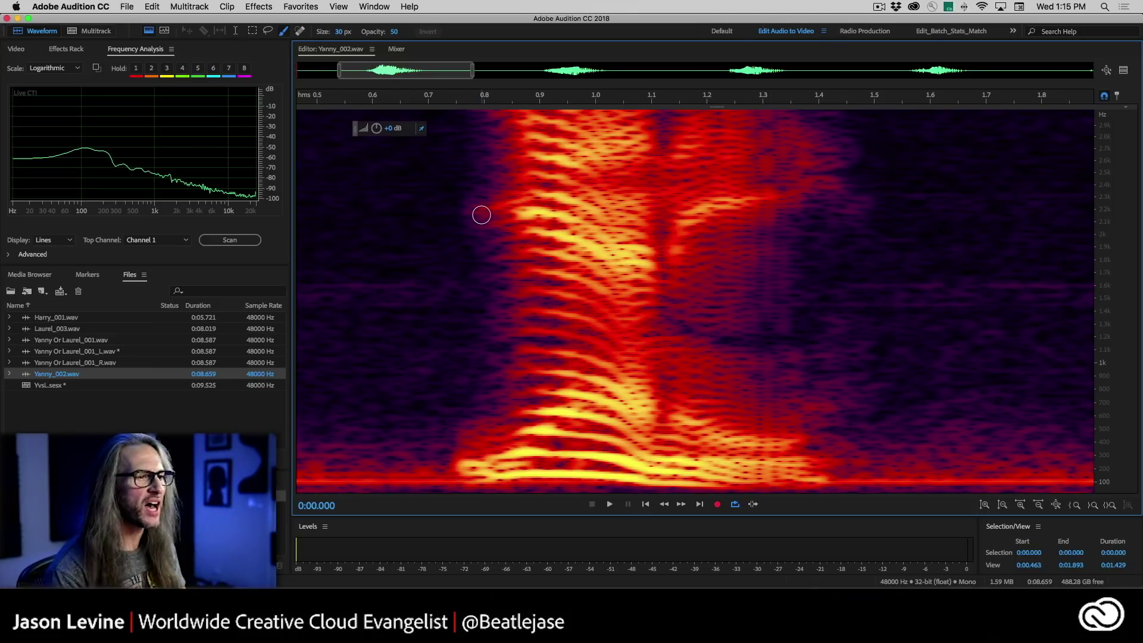
pyautogui.moveTo(464, 70); pyautogui.dragTo(456, 75)
pyautogui.scroll(3, 446, 73)
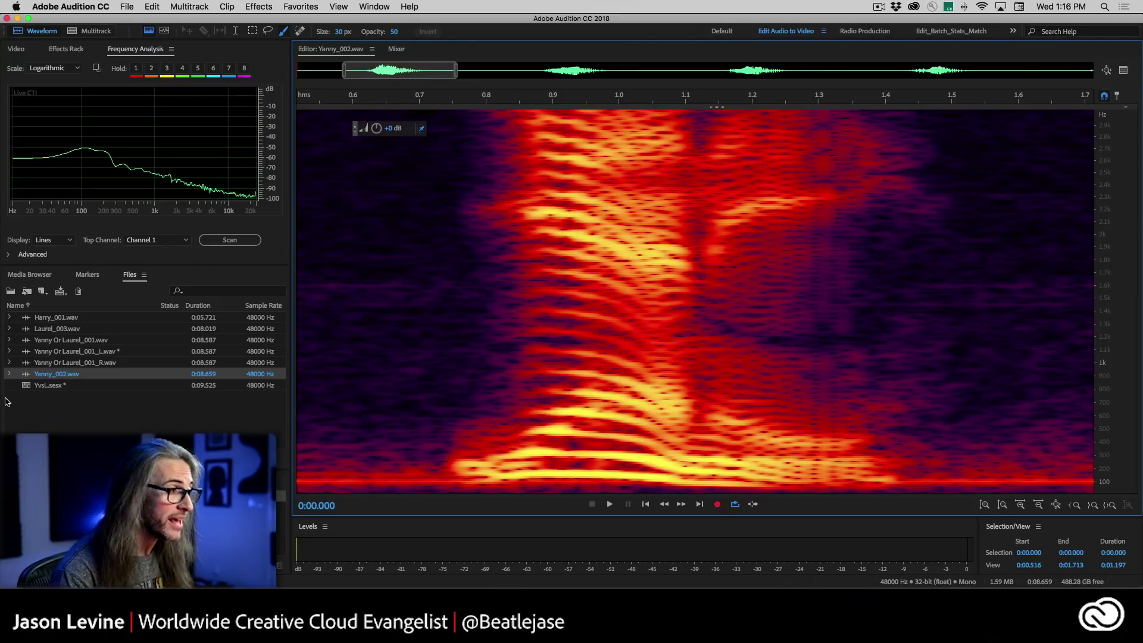
# Open Yanny Or Laurel_001_L.wav and examine its second word closely, concentrating on frequencies below about 3 kHz.
pyautogui.doubleClick(26, 352)
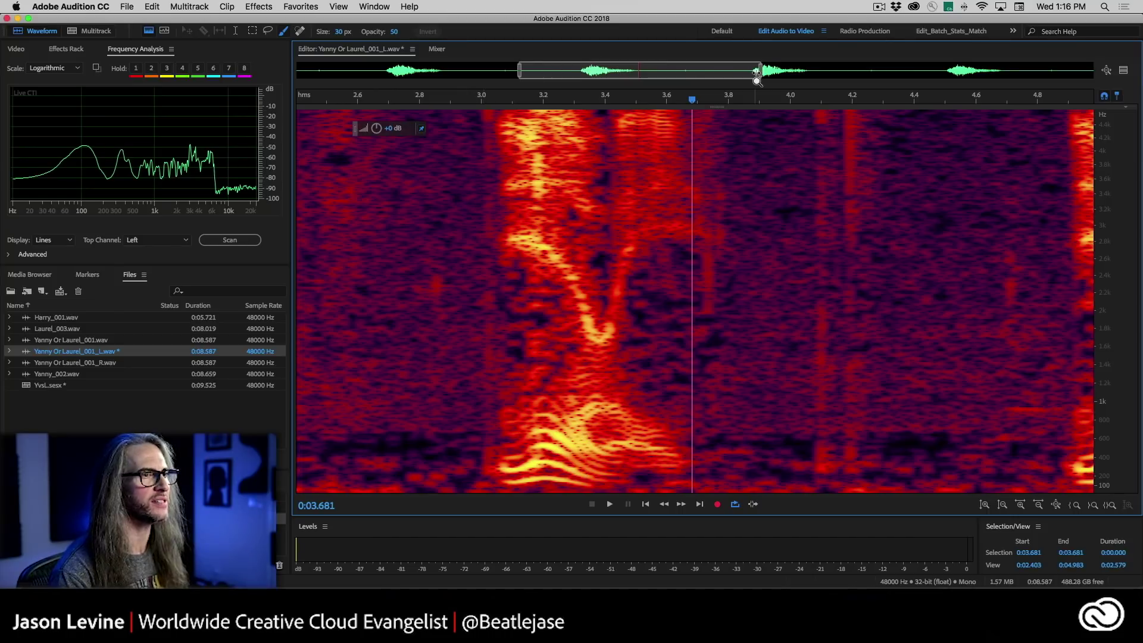
pyautogui.moveTo(761, 71); pyautogui.dragTo(651, 78)
pyautogui.moveTo(572, 77); pyautogui.dragTo(631, 71)
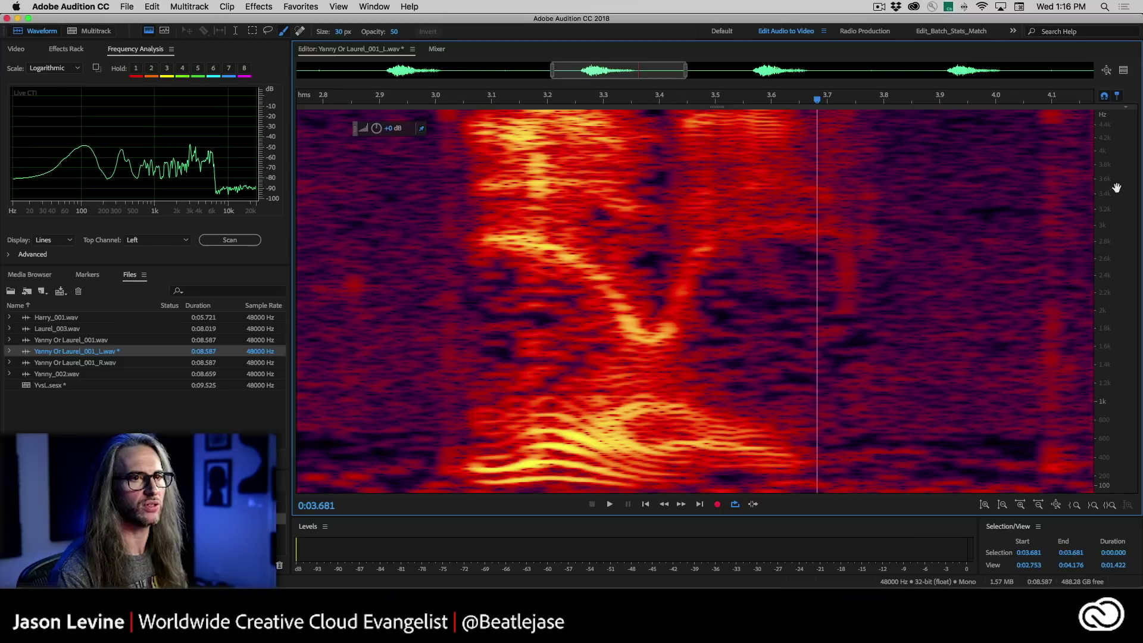
pyautogui.moveTo(1111, 222); pyautogui.dragTo(1095, 489)
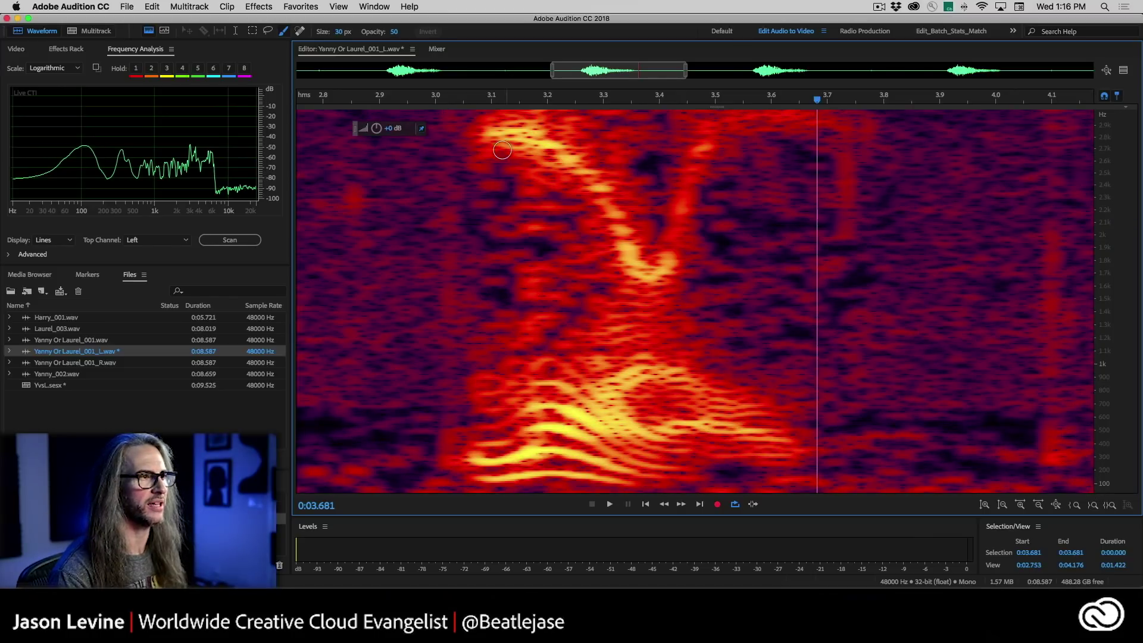
# Trace the second word's V-shaped band from about 0:03.084 to 0:03.525 and its low-frequency harmonics with paintbrush selections, and clear the selection.
pyautogui.moveTo(490, 138)
pyautogui.mouseDown()
pyautogui.moveTo(536, 135)
pyautogui.moveTo(593, 185)
pyautogui.moveTo(635, 256)
pyautogui.moveTo(666, 253)
pyautogui.moveTo(722, 141)
pyautogui.mouseUp()
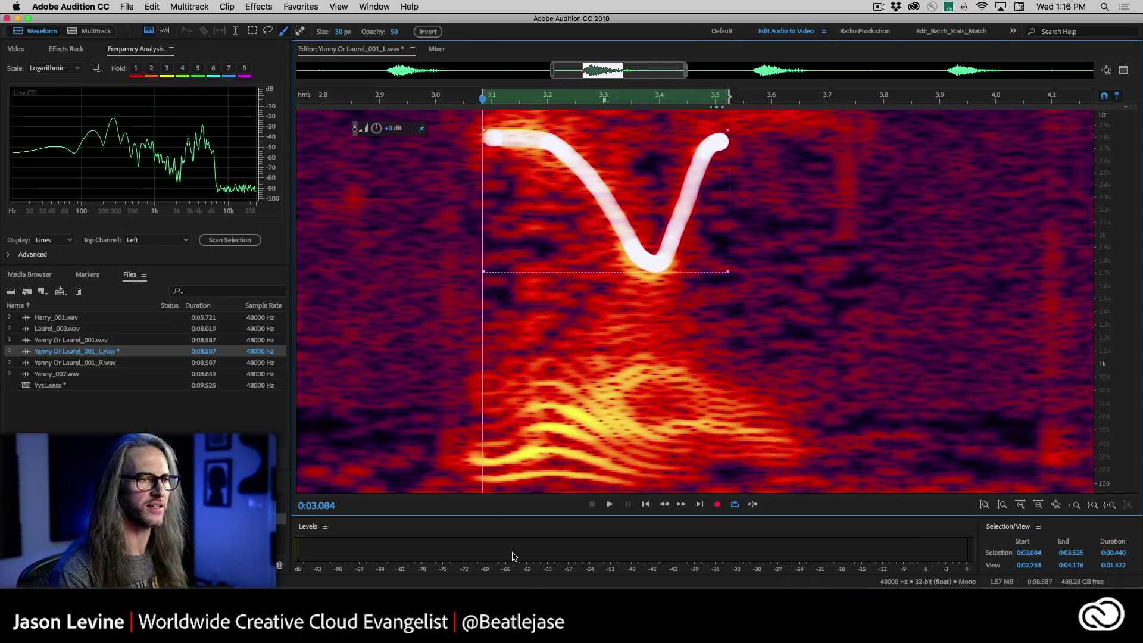
pyautogui.moveTo(471, 459)
pyautogui.mouseDown()
pyautogui.moveTo(542, 448)
pyautogui.moveTo(636, 460)
pyautogui.mouseUp()
pyautogui.click(510, 404)
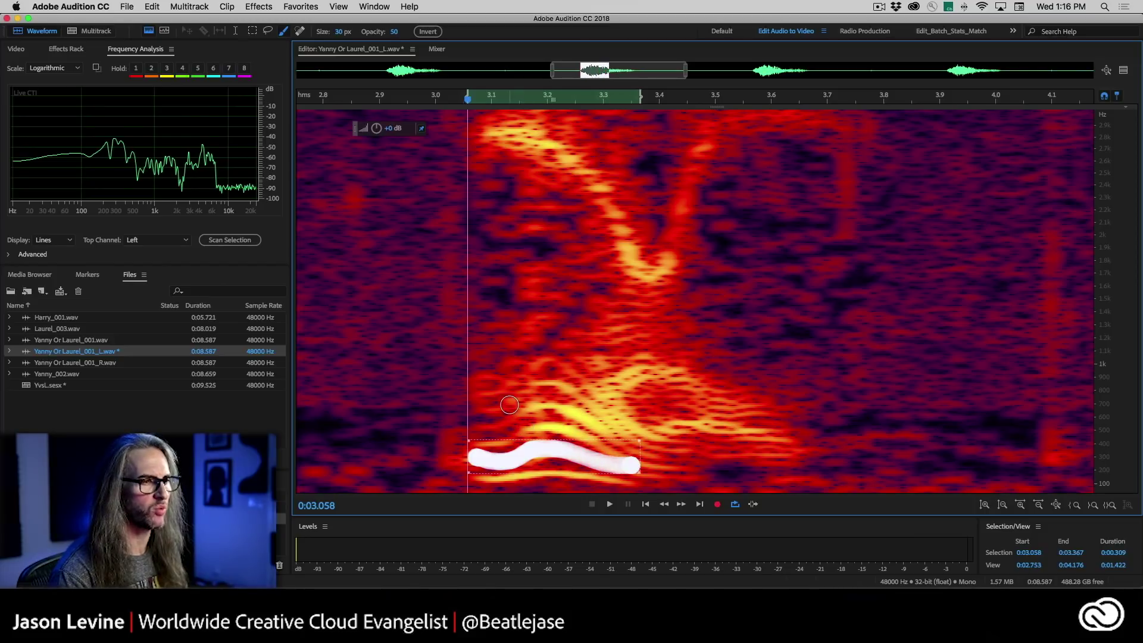
pyautogui.moveTo(524, 430); pyautogui.dragTo(680, 462)
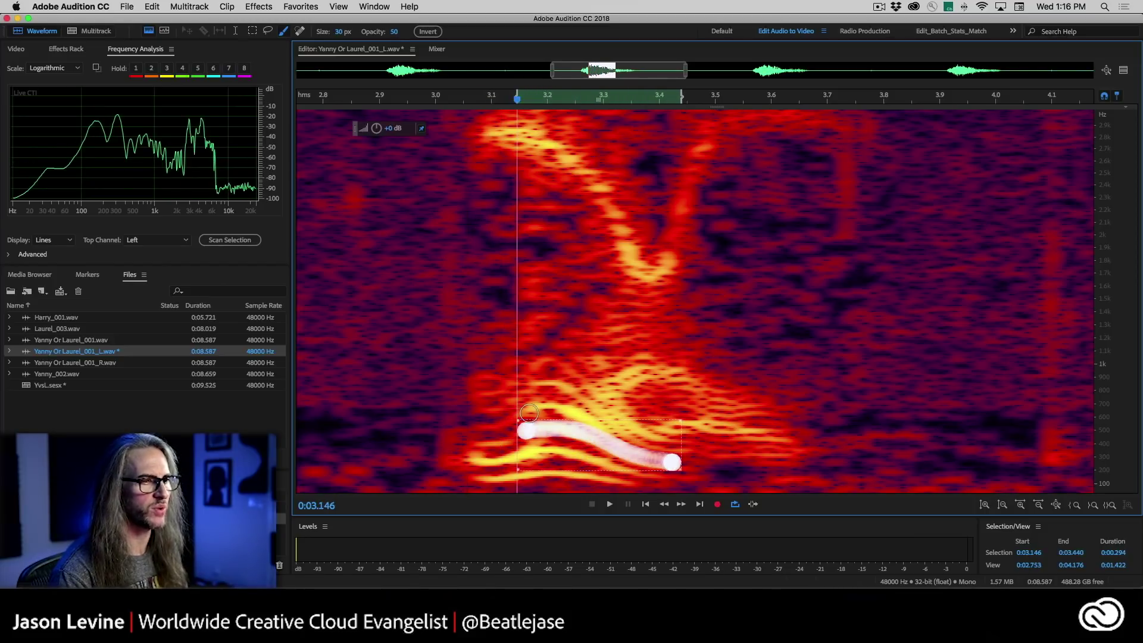
pyautogui.click(534, 408)
pyautogui.moveTo(554, 407)
pyautogui.mouseDown()
pyautogui.moveTo(613, 416)
pyautogui.moveTo(655, 456)
pyautogui.mouseUp()
pyautogui.moveTo(536, 381); pyautogui.dragTo(628, 412)
pyautogui.click(633, 326)
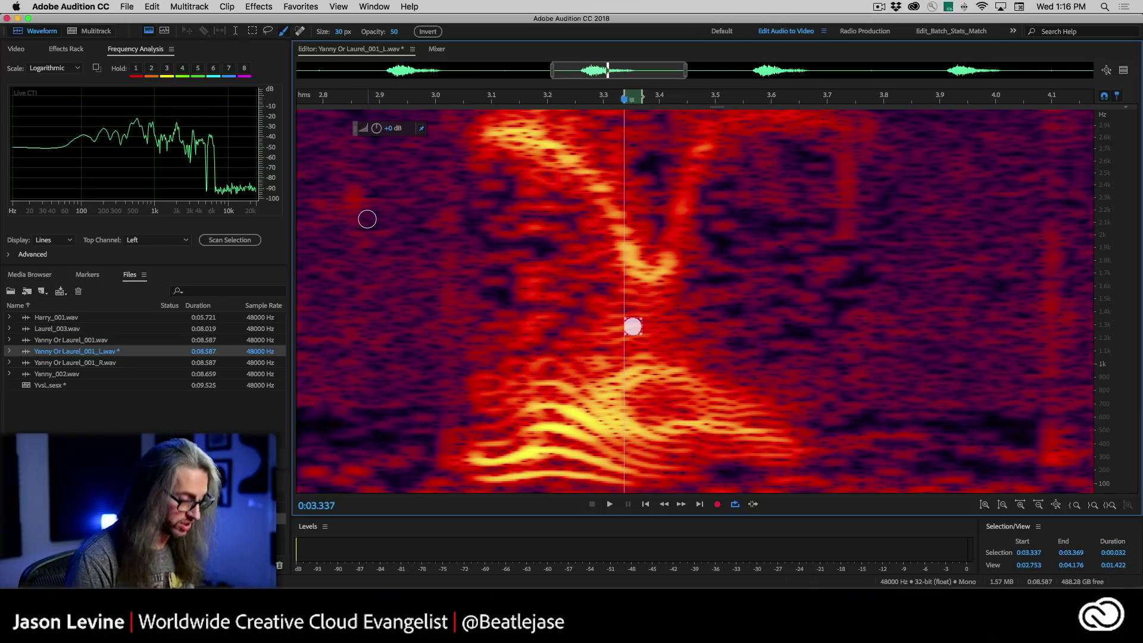
pyautogui.moveTo(628, 97); pyautogui.dragTo(939, 97)
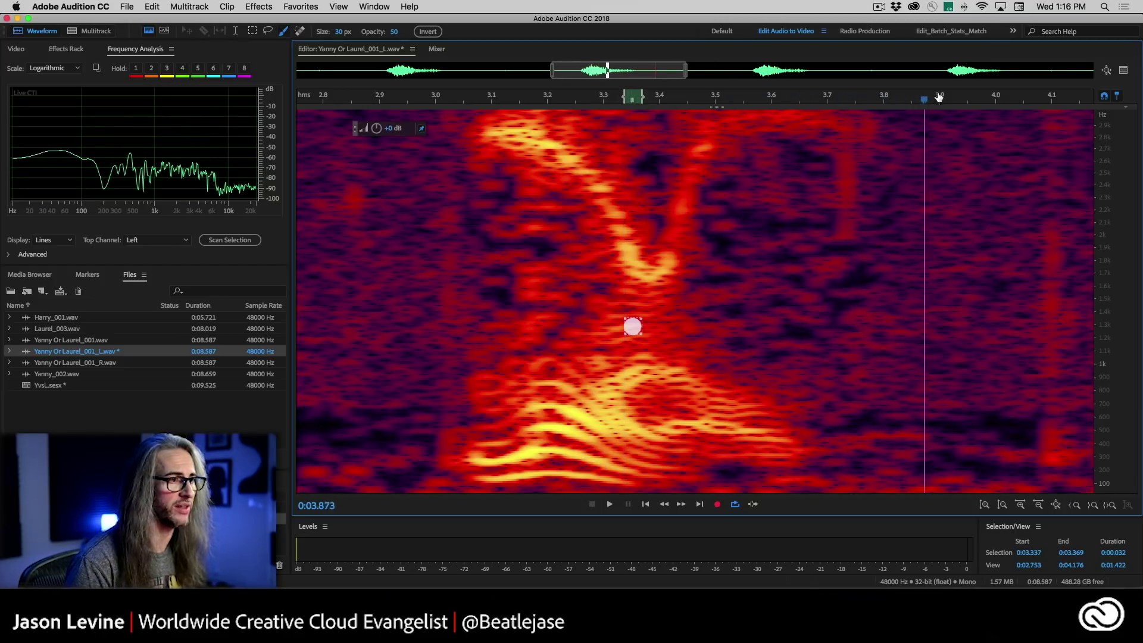
pyautogui.press('super+shift+a')
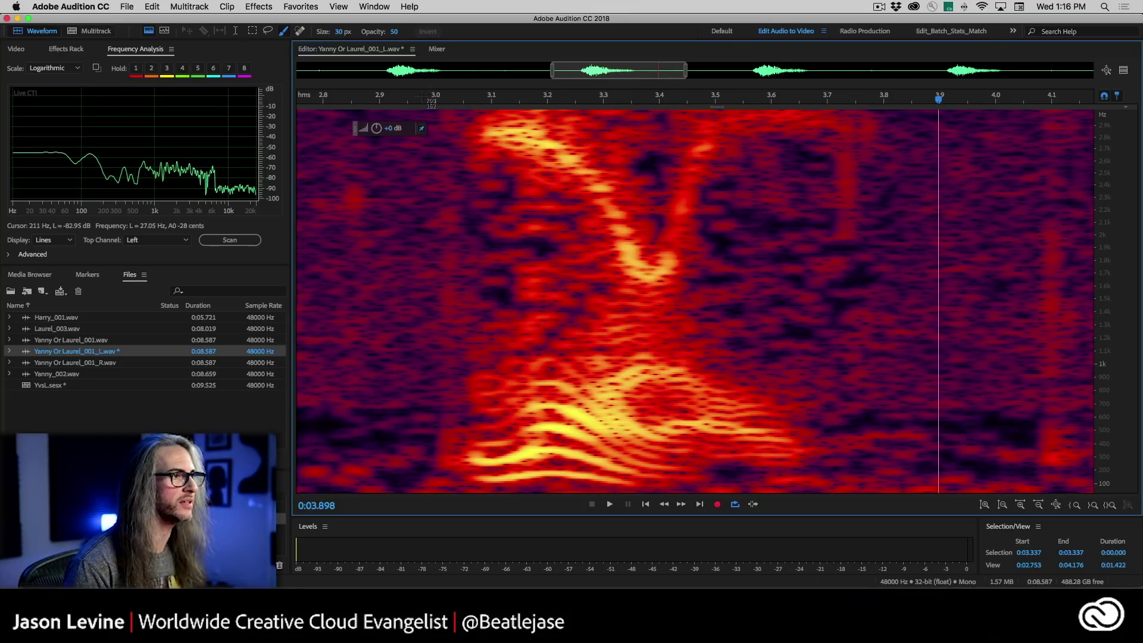
# Play the second word of Yanny Or Laurel_001_L.wav from about 0:02.906 and stop right after it.
pyautogui.moveTo(423, 99); pyautogui.dragTo(875, 475)
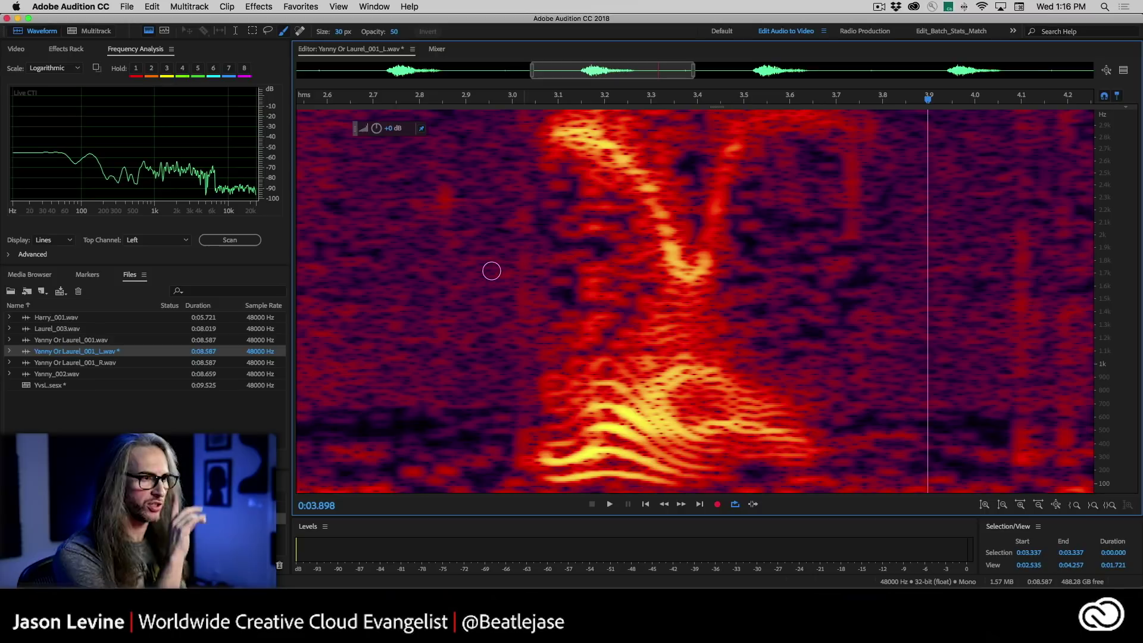
pyautogui.press('t')
pyautogui.click(467, 256)
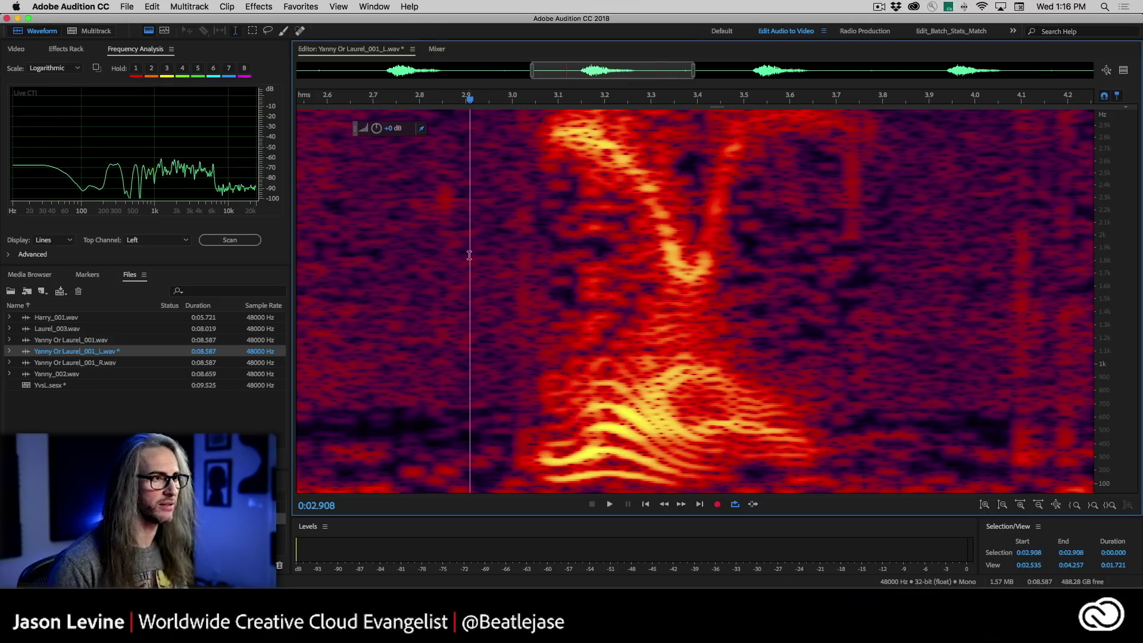
pyautogui.press('space')
pyautogui.press('space')
pyautogui.press('space')
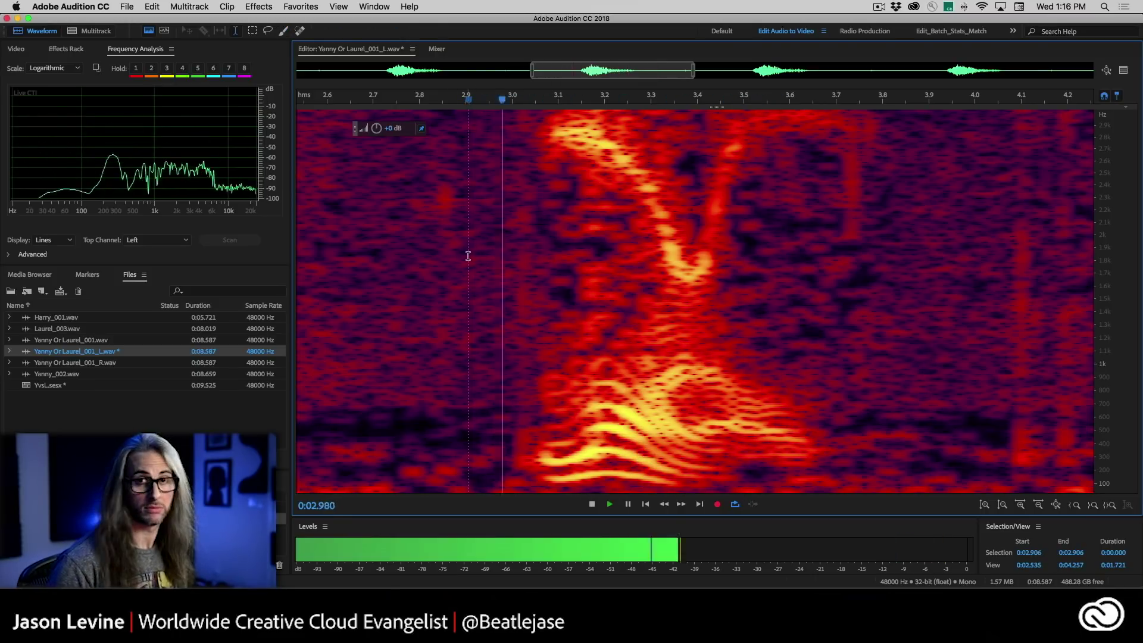
pyautogui.press('space')
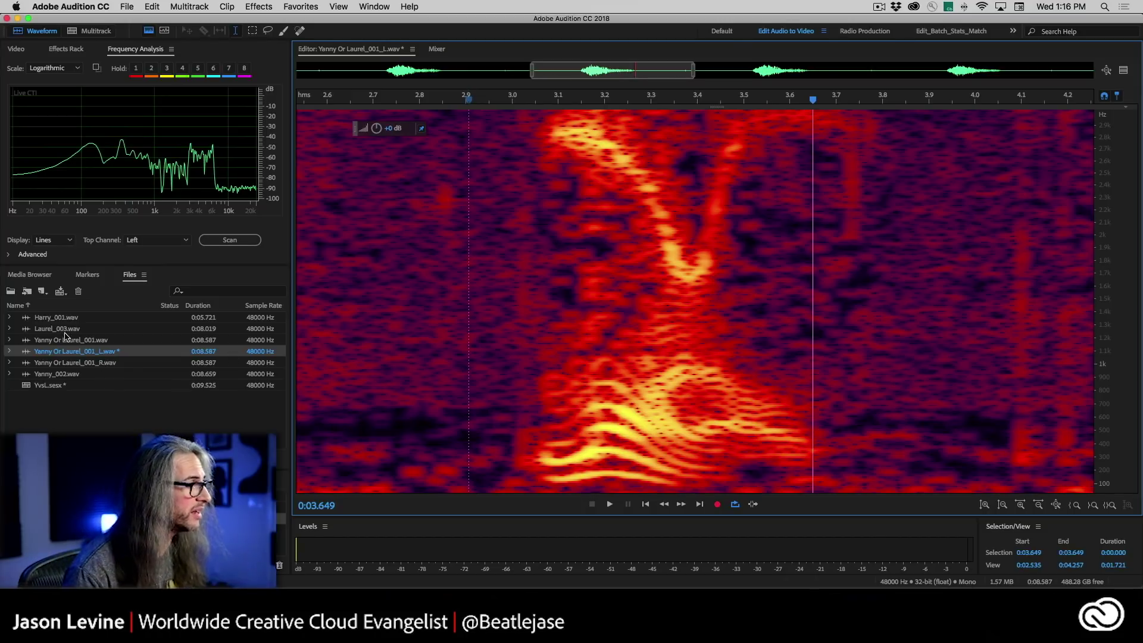
# Open Yanny_002.wav and play its first word from 0:00.729.
pyautogui.doubleClick(26, 373)
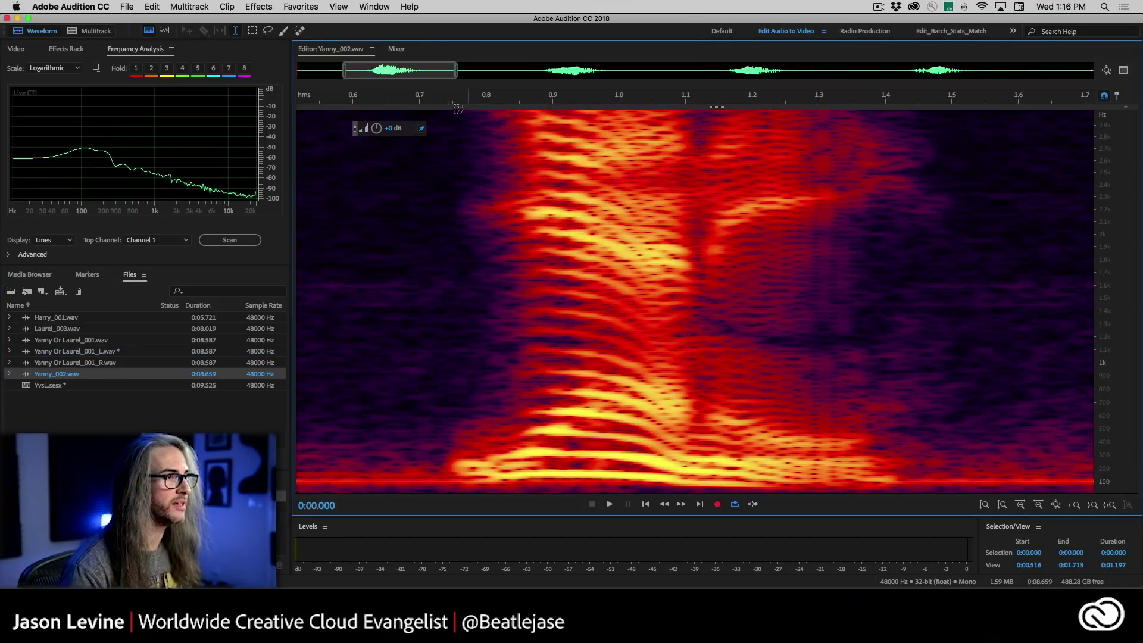
pyautogui.moveTo(430, 102); pyautogui.dragTo(890, 513)
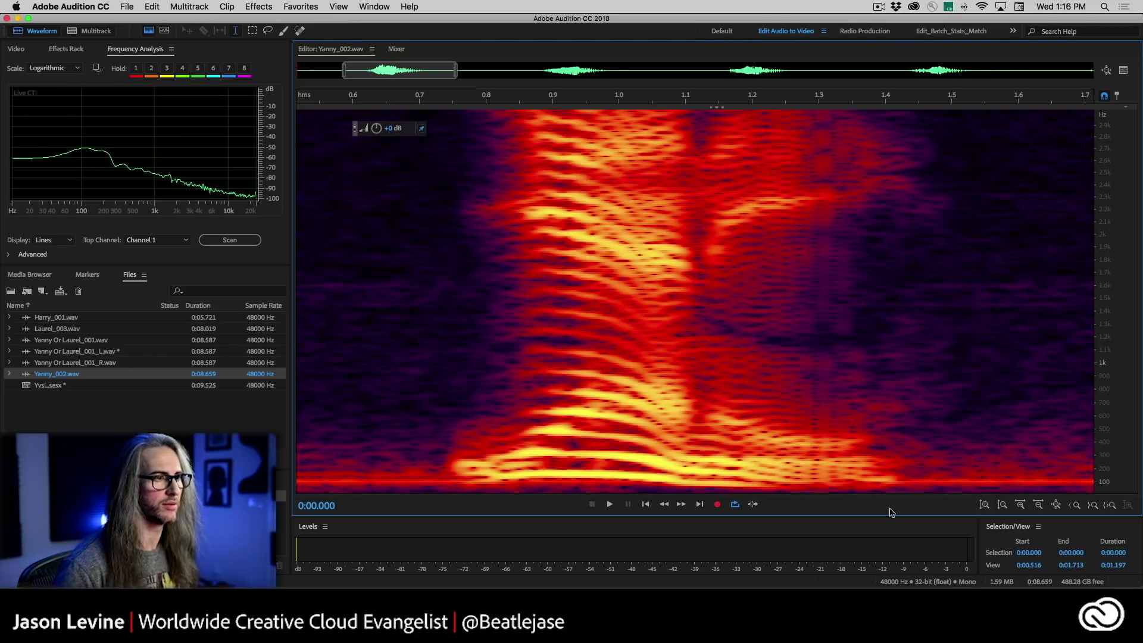
pyautogui.click(439, 284)
pyautogui.press('space')
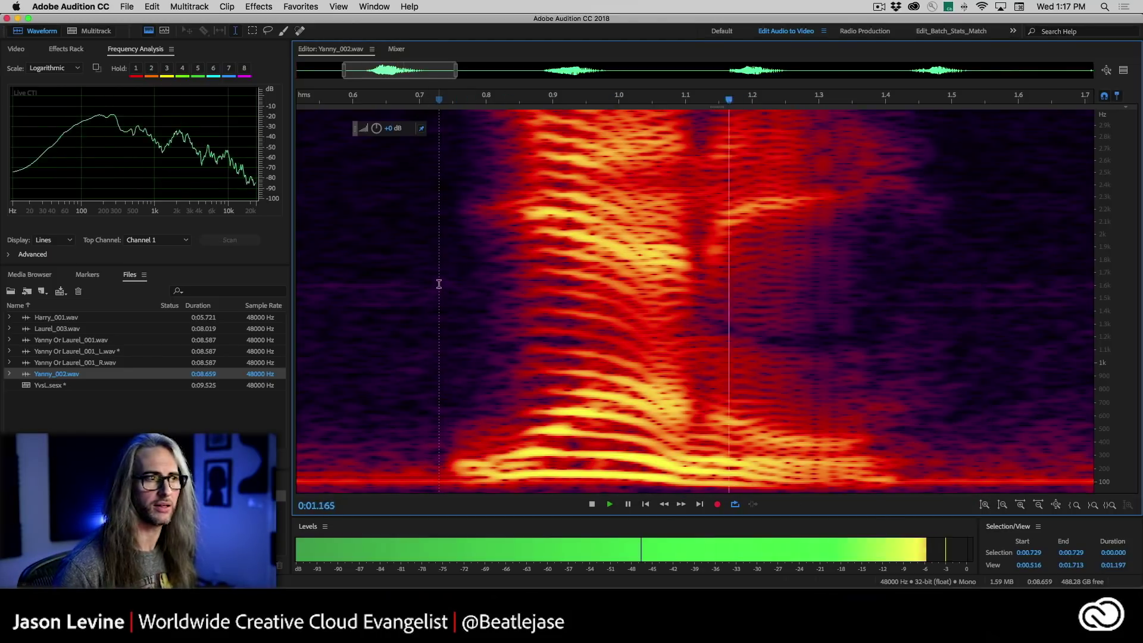
# Open Laurel_003.wav, frame its first word from about 0:00.673 to 0:01.843, and capture a screenshot of that spectrogram.
pyautogui.doubleClick(149, 328)
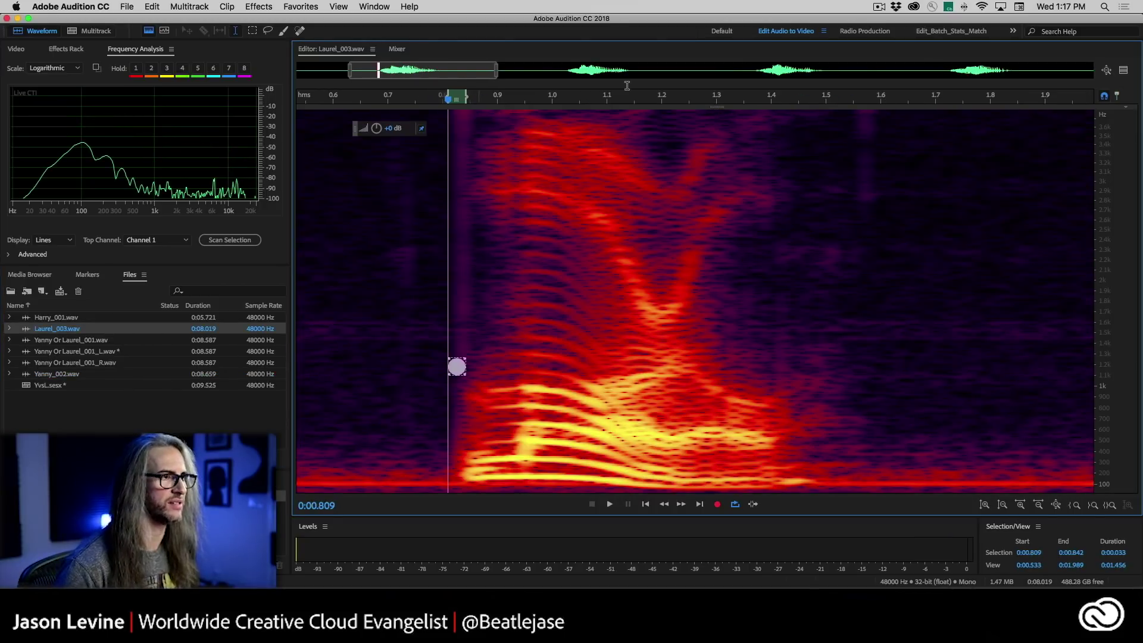
pyautogui.moveTo(497, 71); pyautogui.dragTo(439, 72)
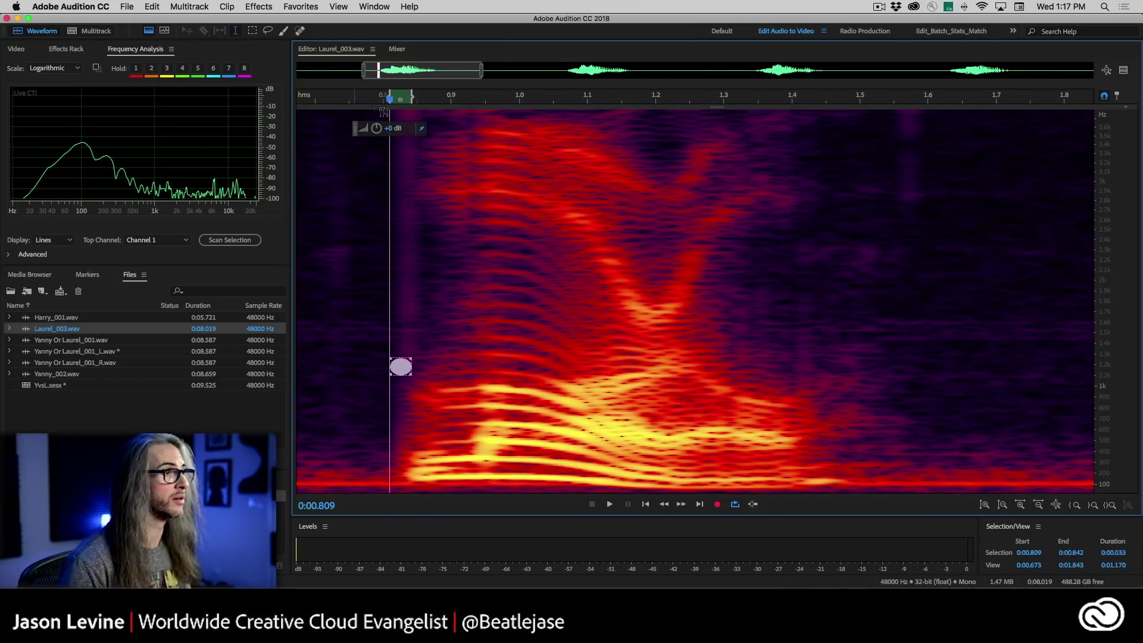
pyautogui.moveTo(374, 93); pyautogui.dragTo(891, 509)
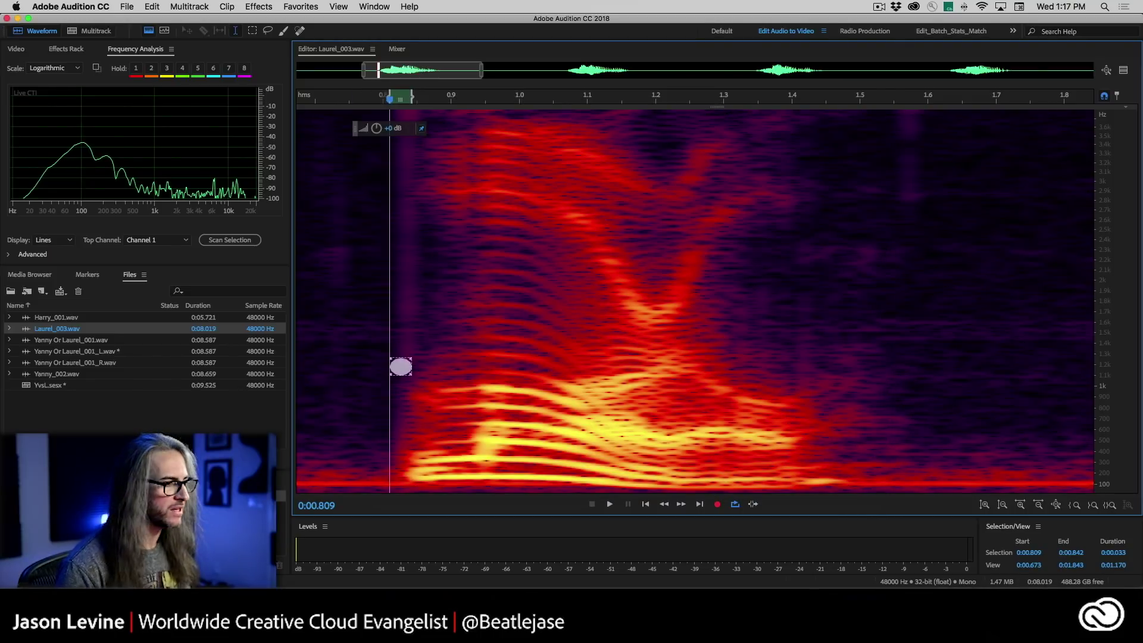
# Switch to Finder and preview the Desktop screenshots from 1.16.42 PM, 1.16.56 PM and 1.17.11 PM in turn.
pyautogui.press('super+Tab')
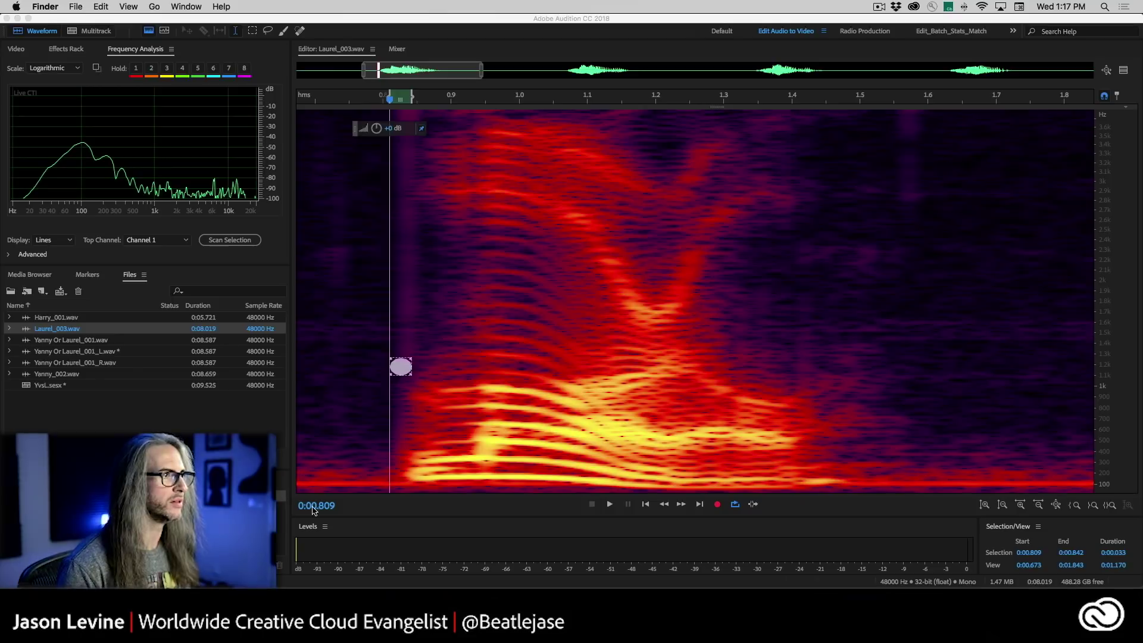
pyautogui.click(382, 208)
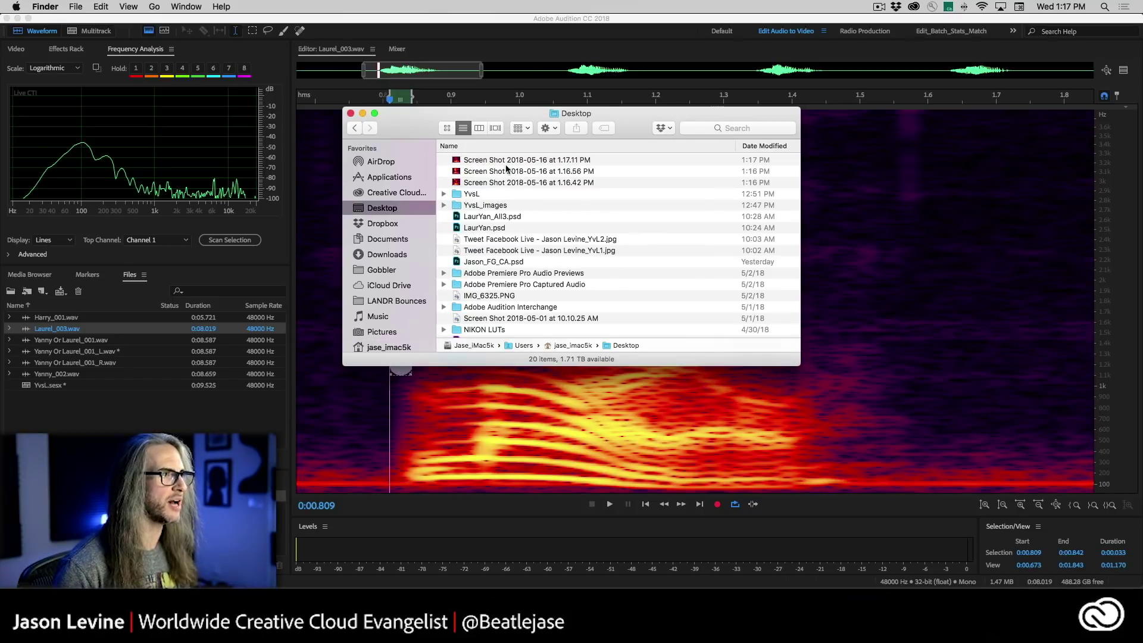
pyautogui.click(516, 183)
pyautogui.press('space')
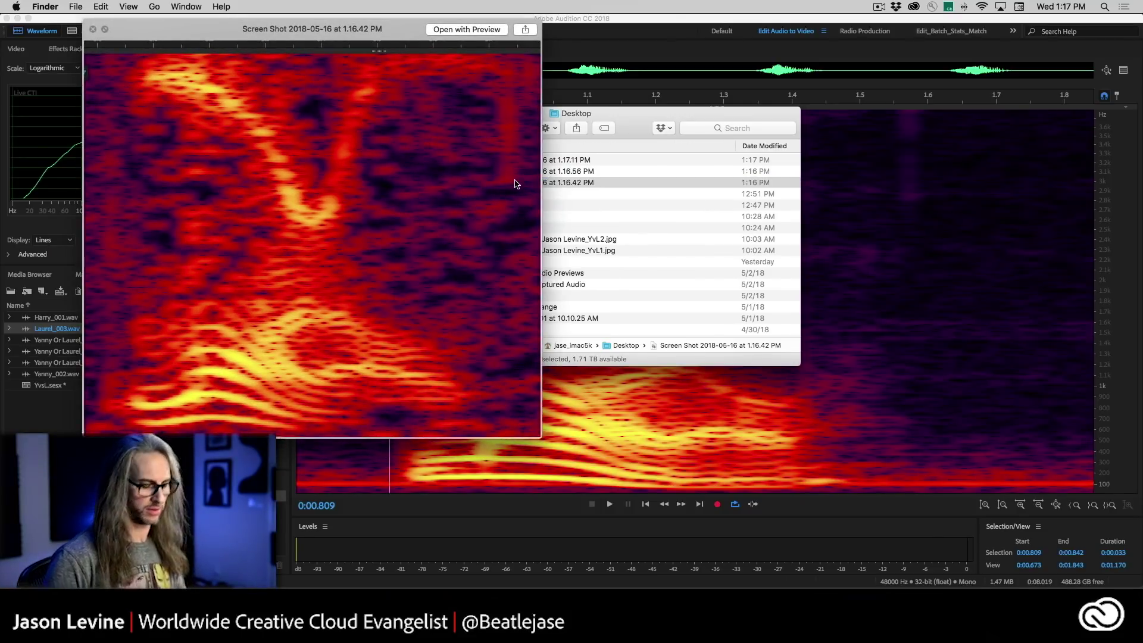
pyautogui.press('Up')
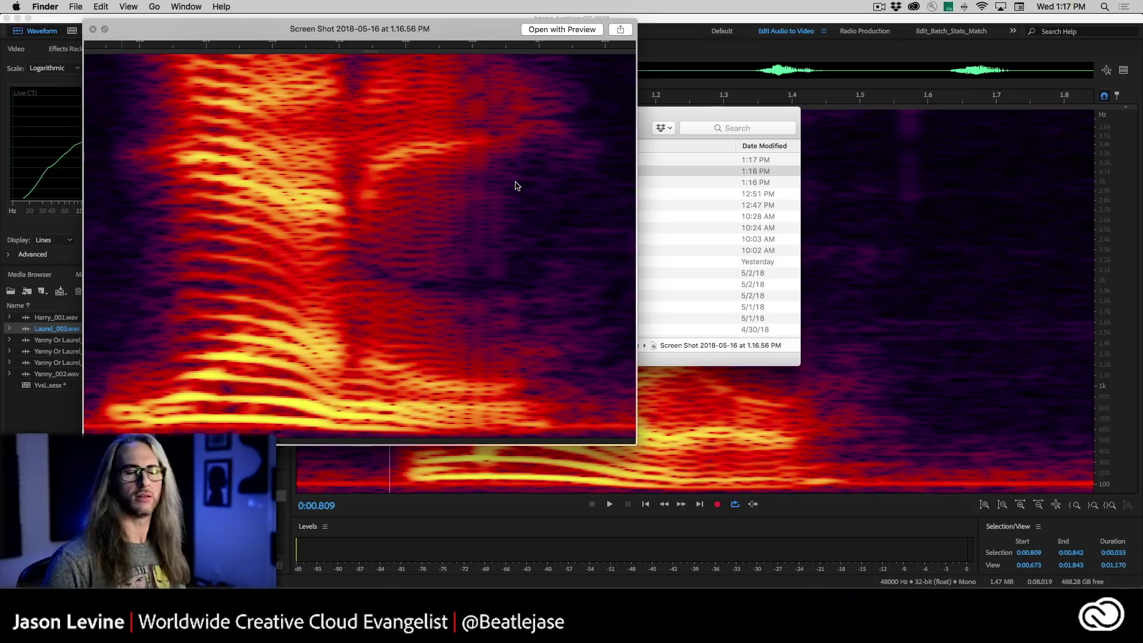
pyautogui.press('Up')
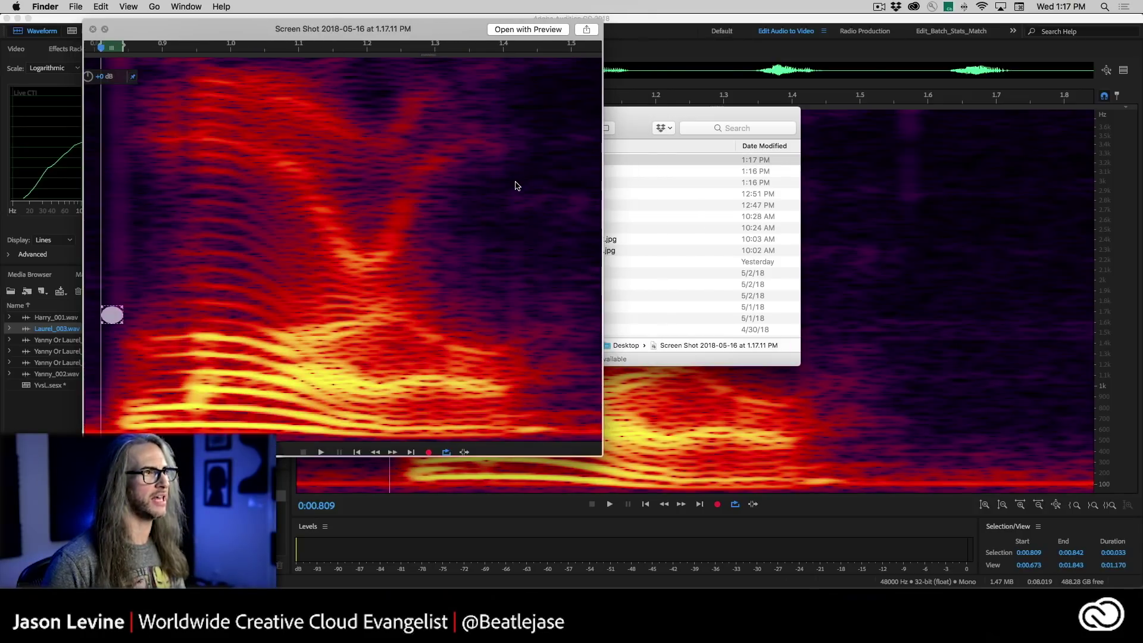
# Flip back and forth between the three spectrogram screenshots to compare their shapes, ending on 1.16.42 PM, and close the preview.
pyautogui.press('Down')
pyautogui.press('Up')
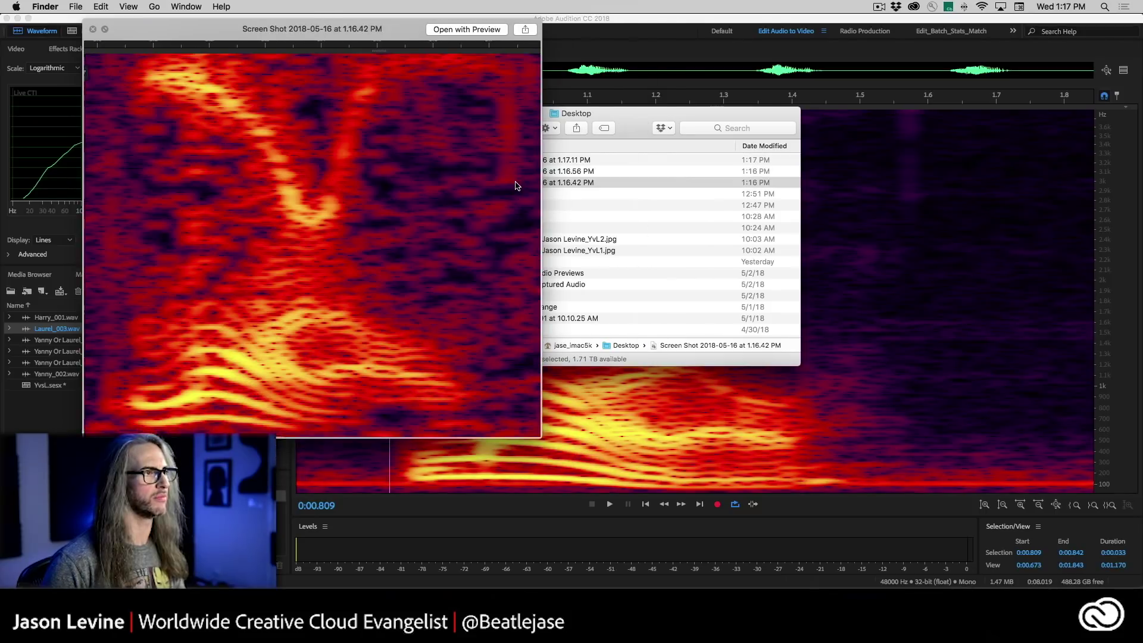
pyautogui.press('Down')
pyautogui.press('Up')
pyautogui.press('Down')
pyautogui.press('Down')
pyautogui.press('space')
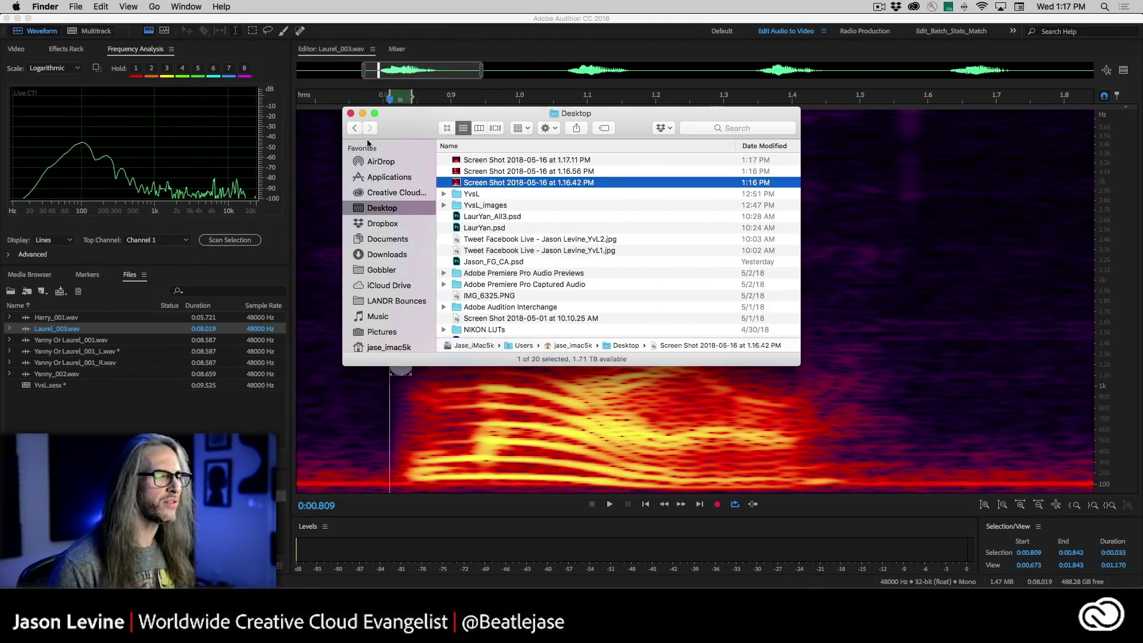
# Switch to Photoshop with LaurYan_All3.psd and compare its ORIGINAL panel with a Finder preview of the 1.16.42 PM screenshot.
pyautogui.press('super+Tab')
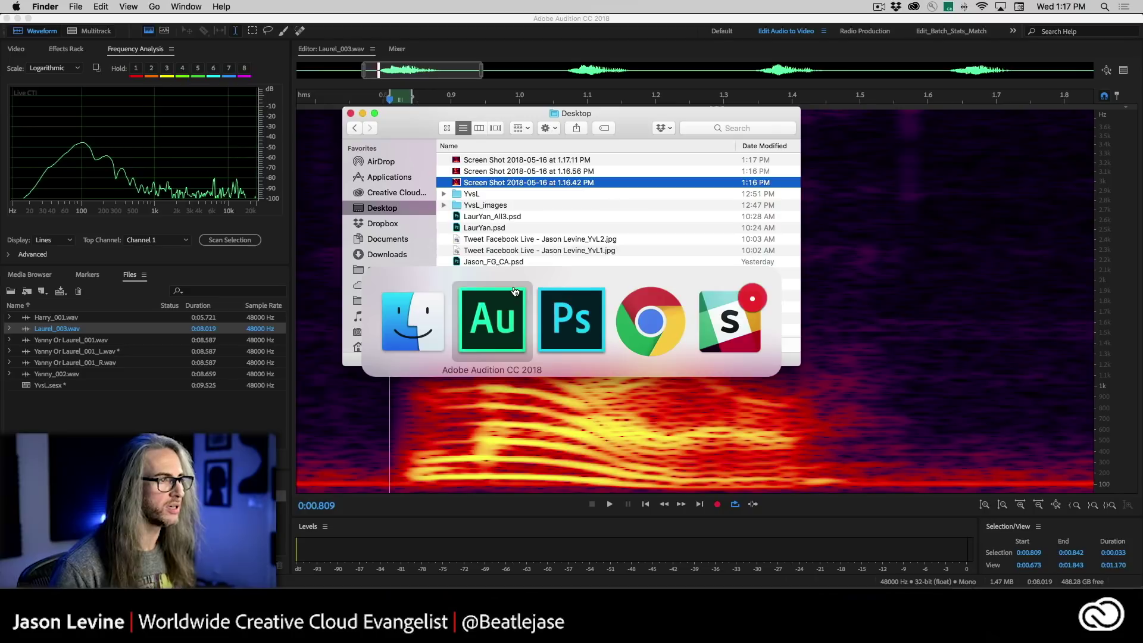
pyautogui.press('super+Tab')
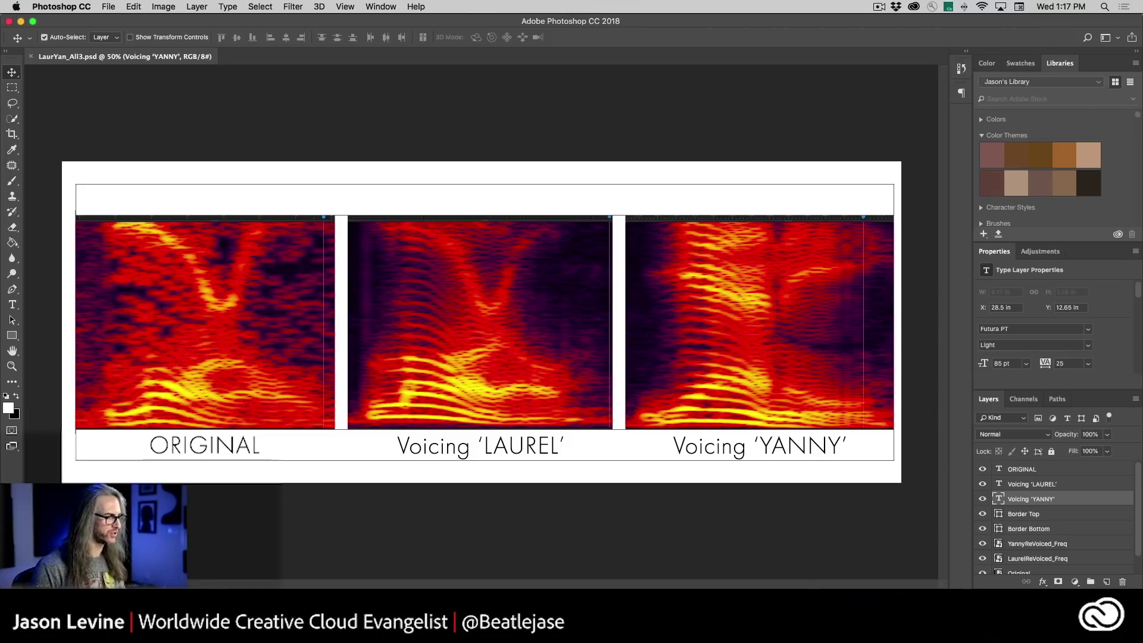
pyautogui.press('super+Tab')
pyautogui.press('space')
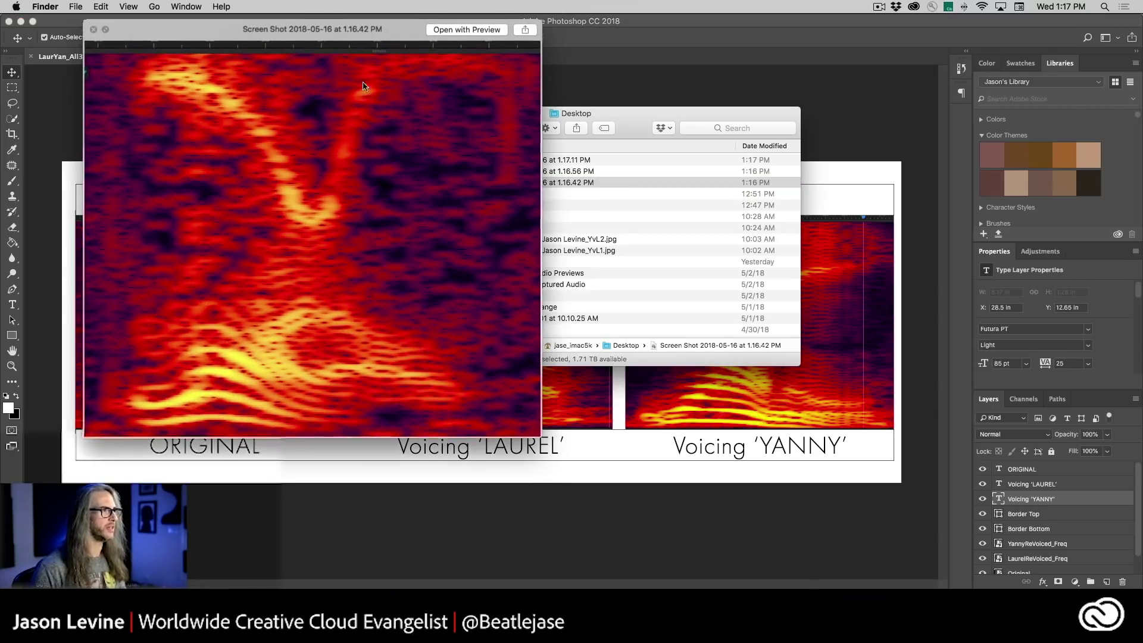
pyautogui.moveTo(236, 35); pyautogui.dragTo(605, 102)
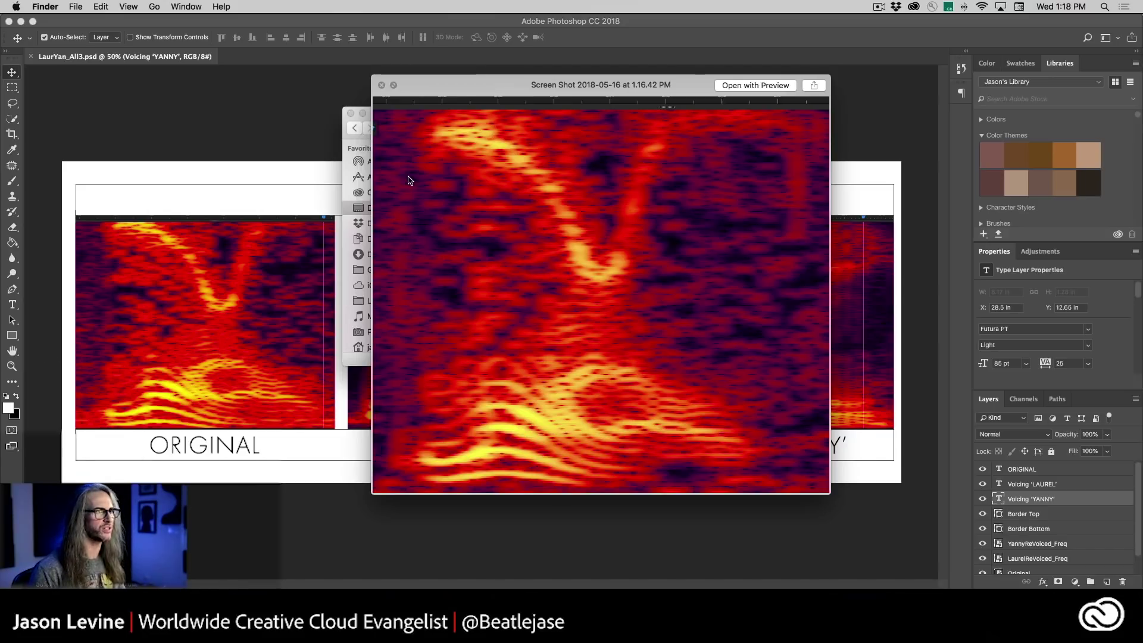
pyautogui.press('space')
# Preview the 1.17.11 PM and 1.16.56 PM screenshots over LaurYan_All3.psd, comparing the latter with the Voicing 'YANNY' panel.
pyautogui.click(488, 160)
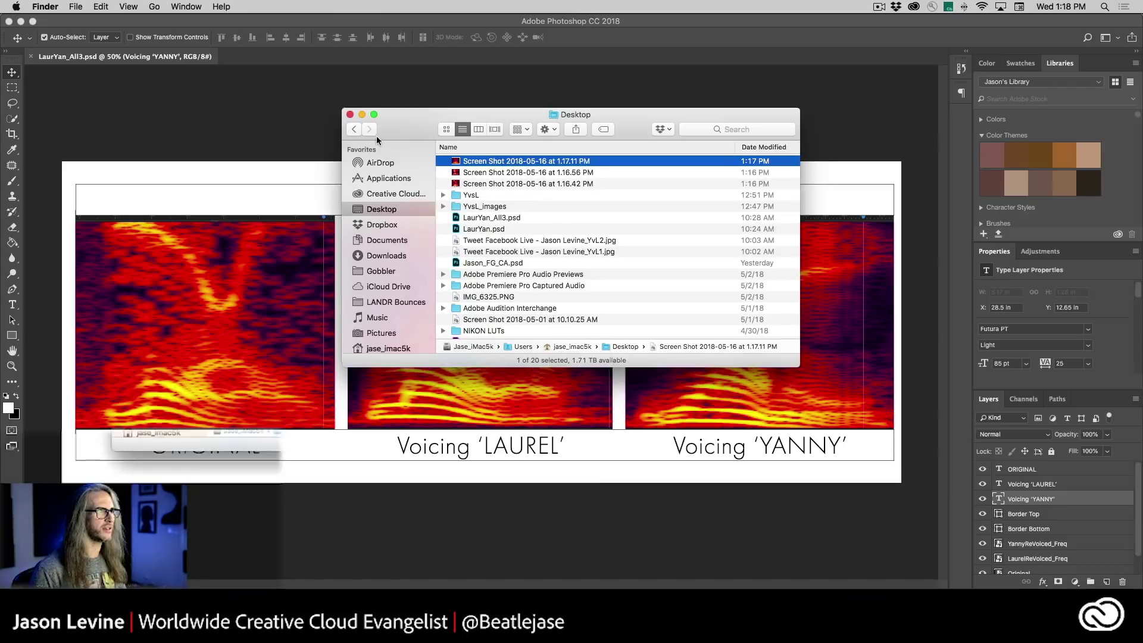
pyautogui.moveTo(412, 114); pyautogui.dragTo(222, 190)
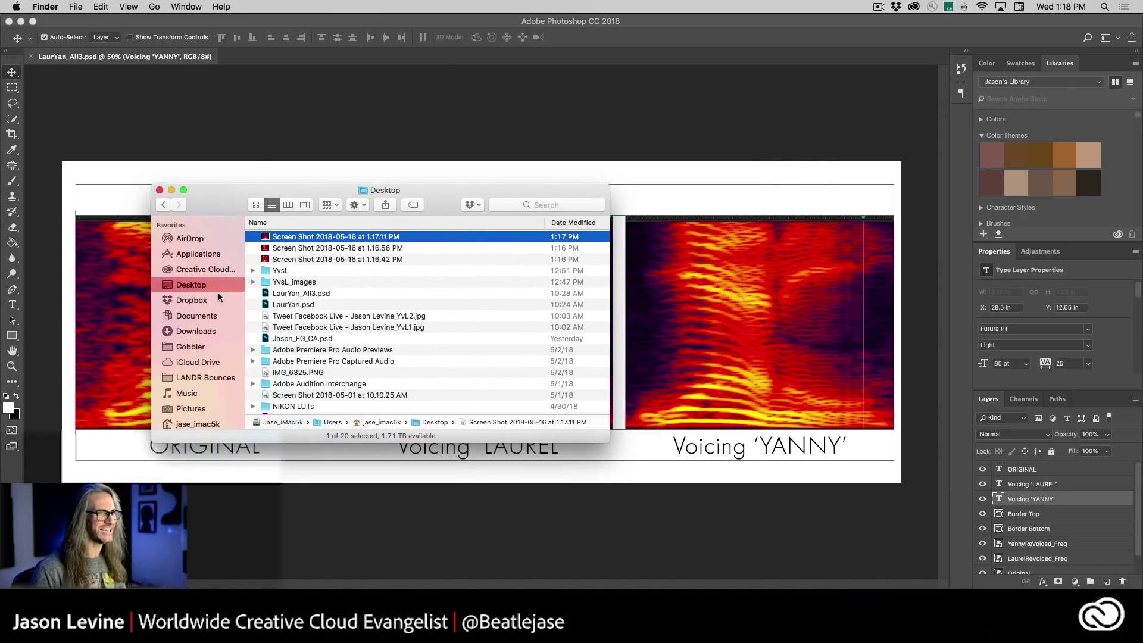
pyautogui.press('space')
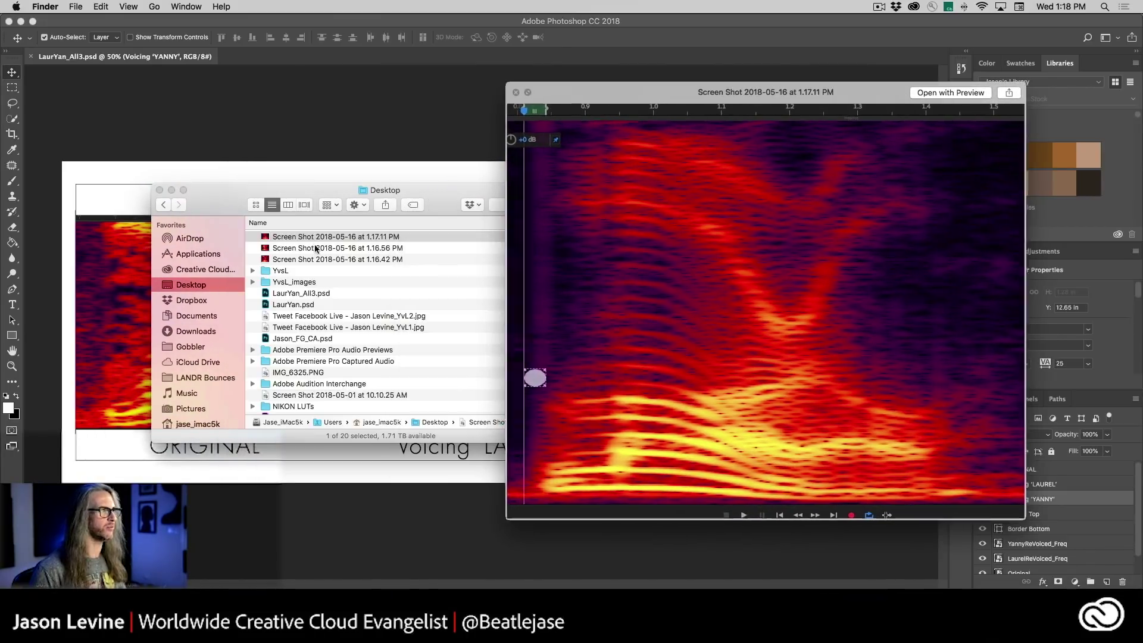
pyautogui.press('space')
pyautogui.click(316, 248)
pyautogui.press('space')
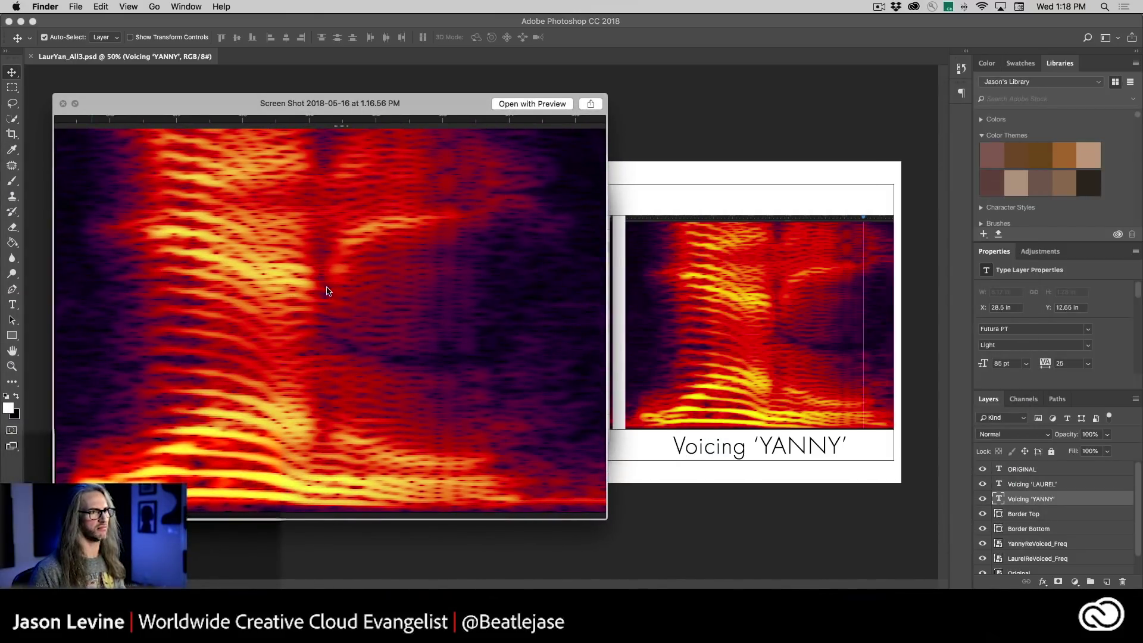
pyautogui.press('space')
# Compare a preview of the 1.17.11 PM screenshot with the Voicing 'LAUREL' panel, and close the preview and the Finder window.
pyautogui.moveTo(195, 198); pyautogui.dragTo(675, 205)
pyautogui.click(752, 250)
pyautogui.press('space')
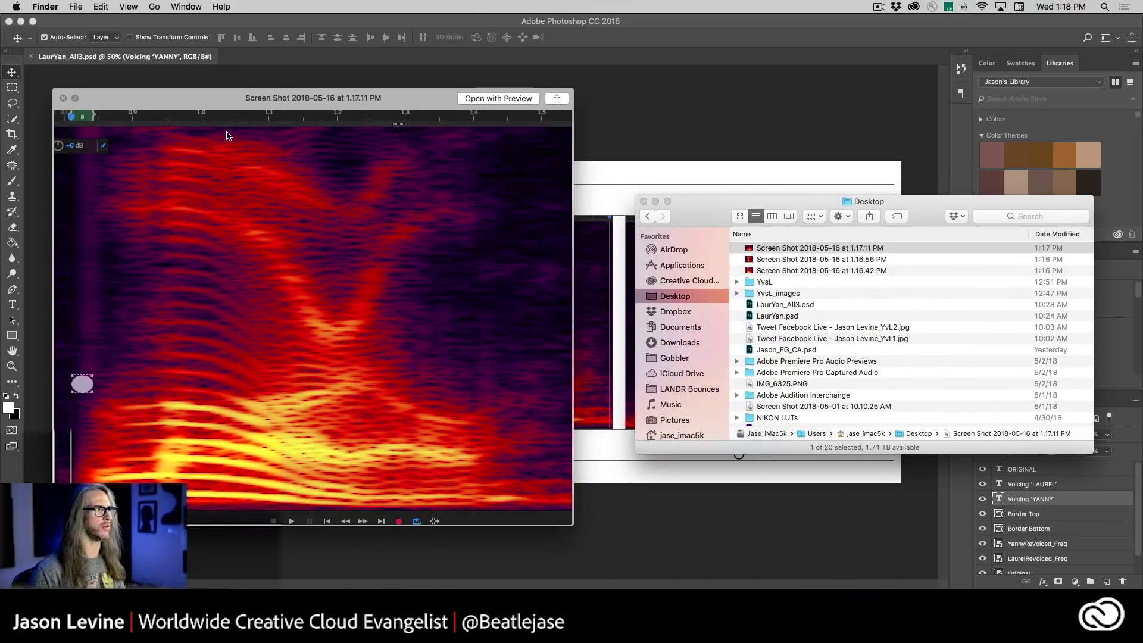
pyautogui.moveTo(215, 115); pyautogui.dragTo(787, 114)
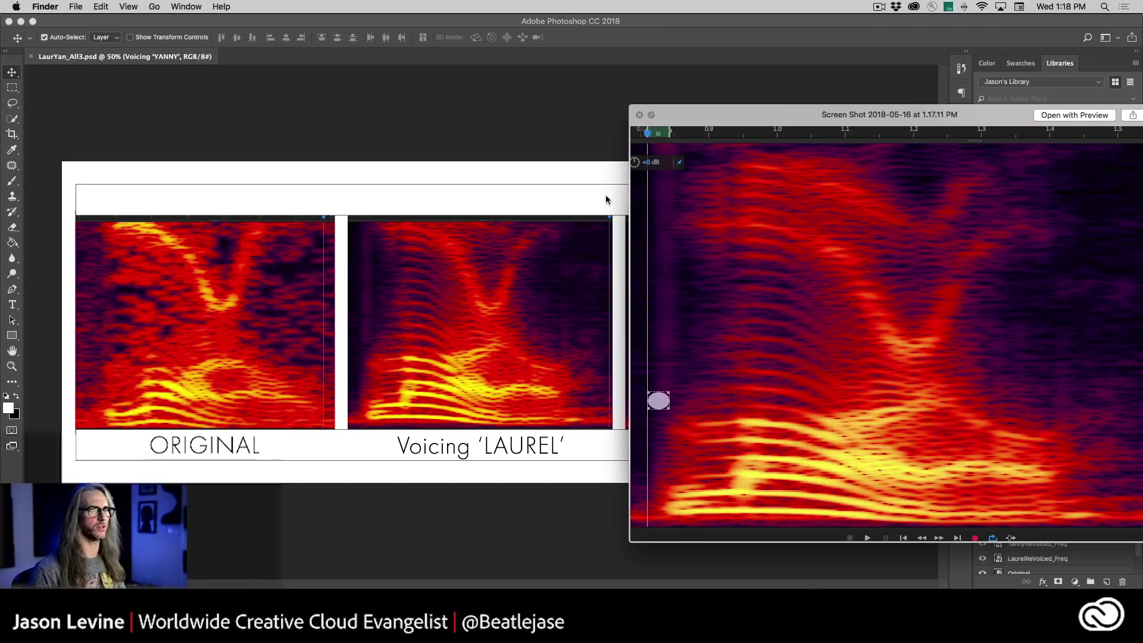
pyautogui.click(640, 116)
pyautogui.click(643, 201)
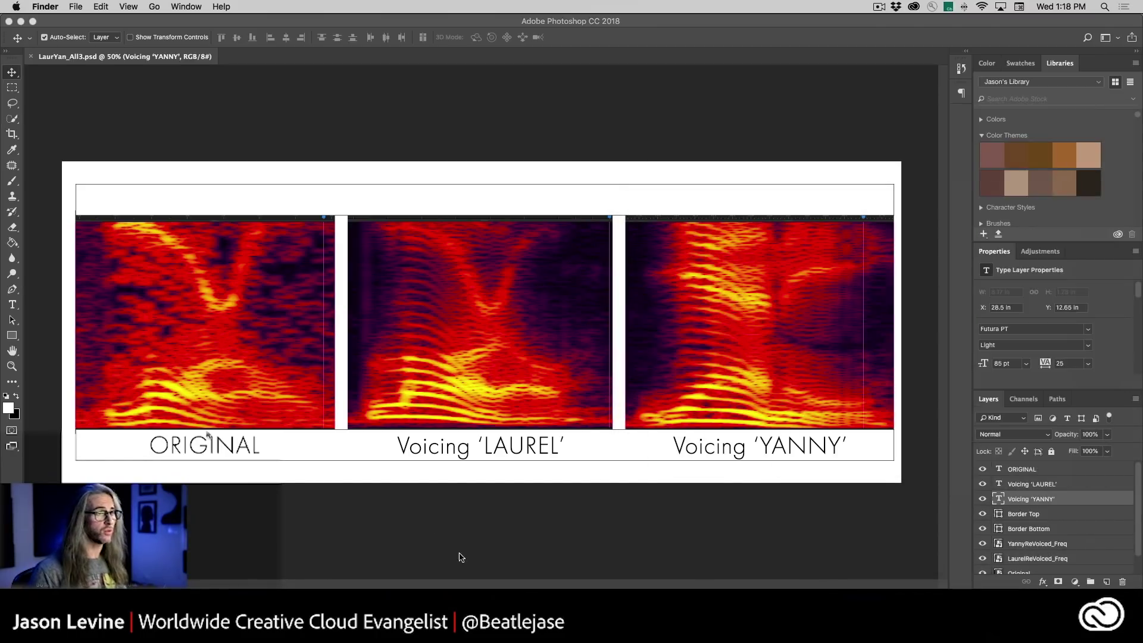